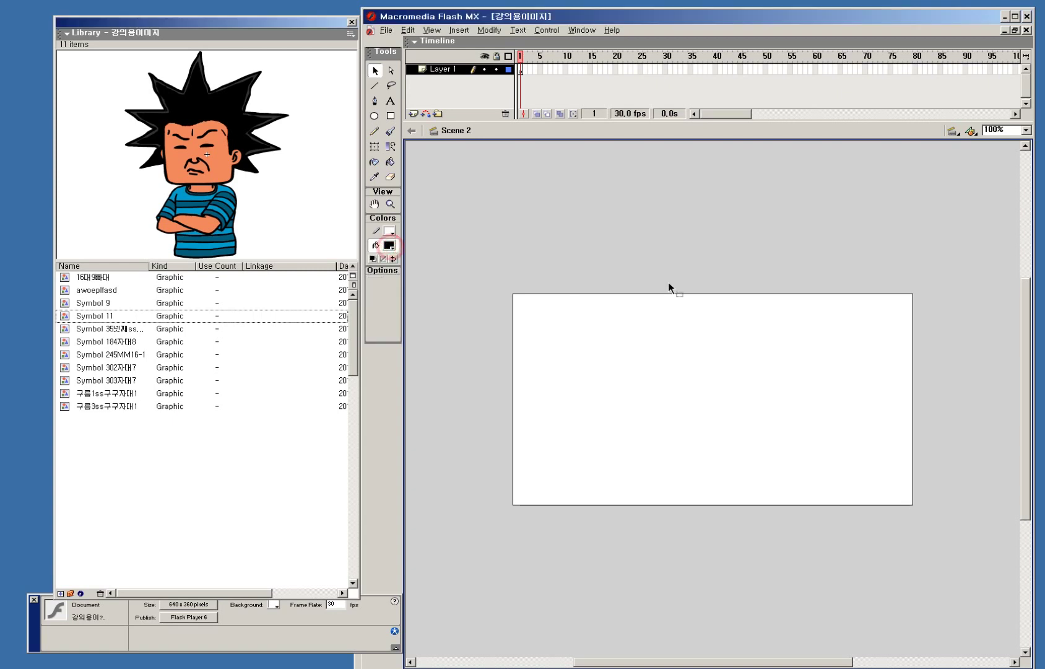
# - Sketch a squarish head outline with a dipped hairline on the stage, using the Brush with a teal fill
pyautogui.keyDown('alt'); pyautogui.click(788, 427); pyautogui.keyUp('alt')
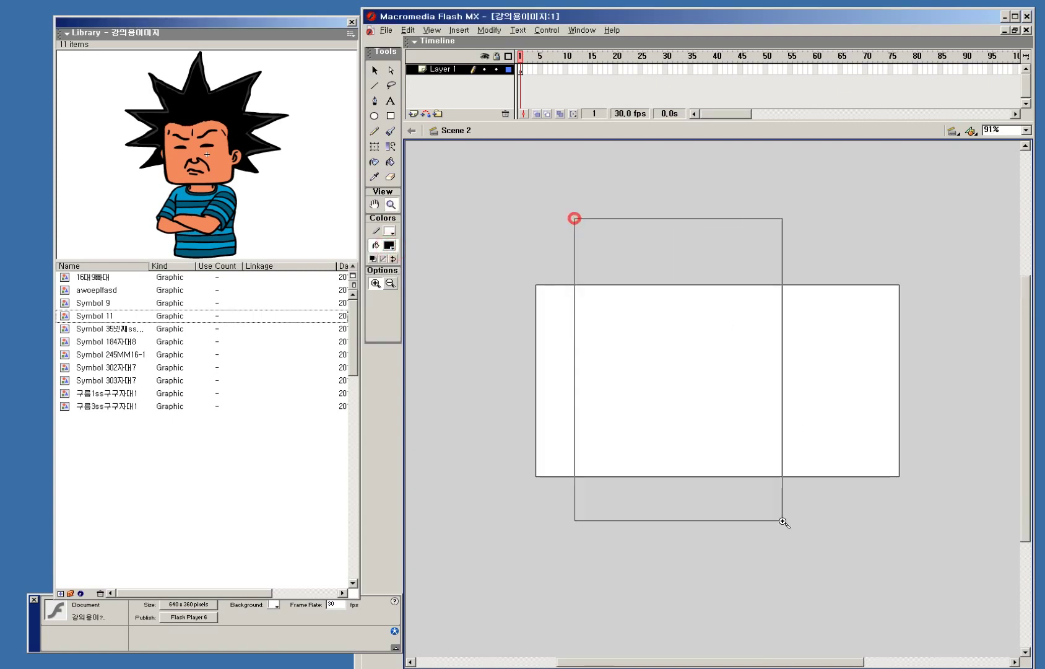
pyautogui.keyDown('alt'); pyautogui.click(792, 426); pyautogui.keyUp('alt')
pyautogui.moveTo(626, 283); pyautogui.dragTo(804, 534)
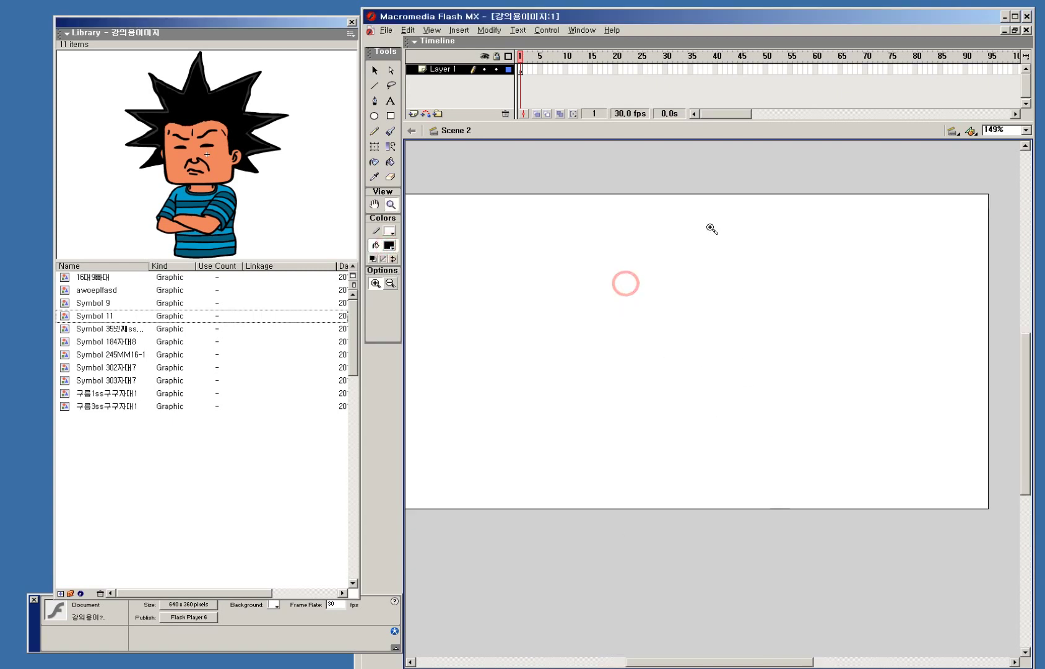
pyautogui.click(391, 246)
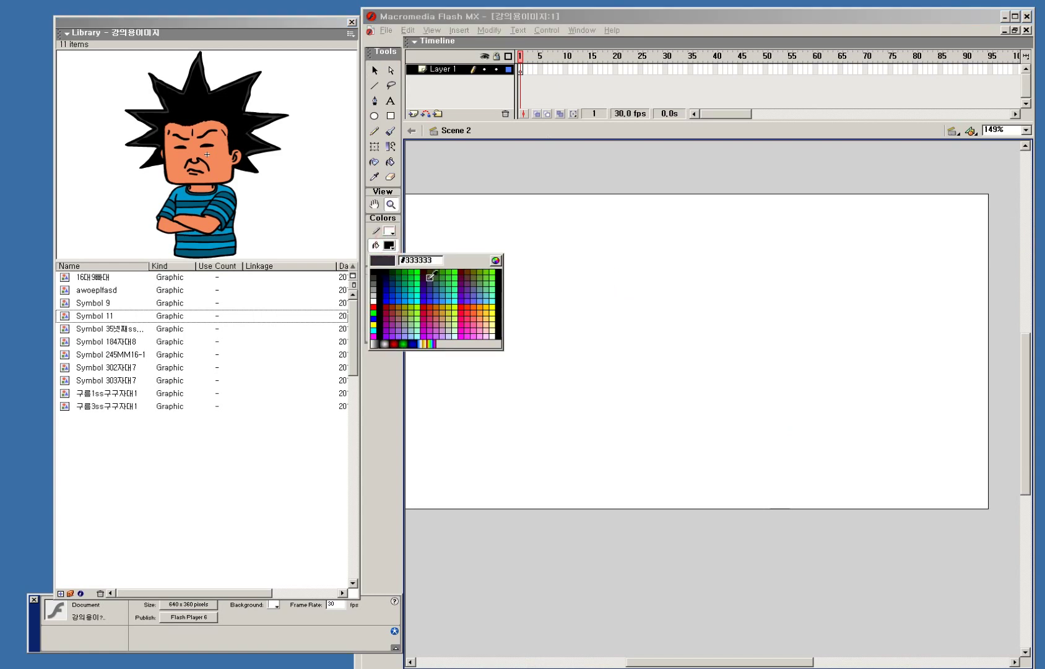
pyautogui.click(445, 286)
pyautogui.moveTo(587, 189); pyautogui.dragTo(797, 523)
pyautogui.press('b')
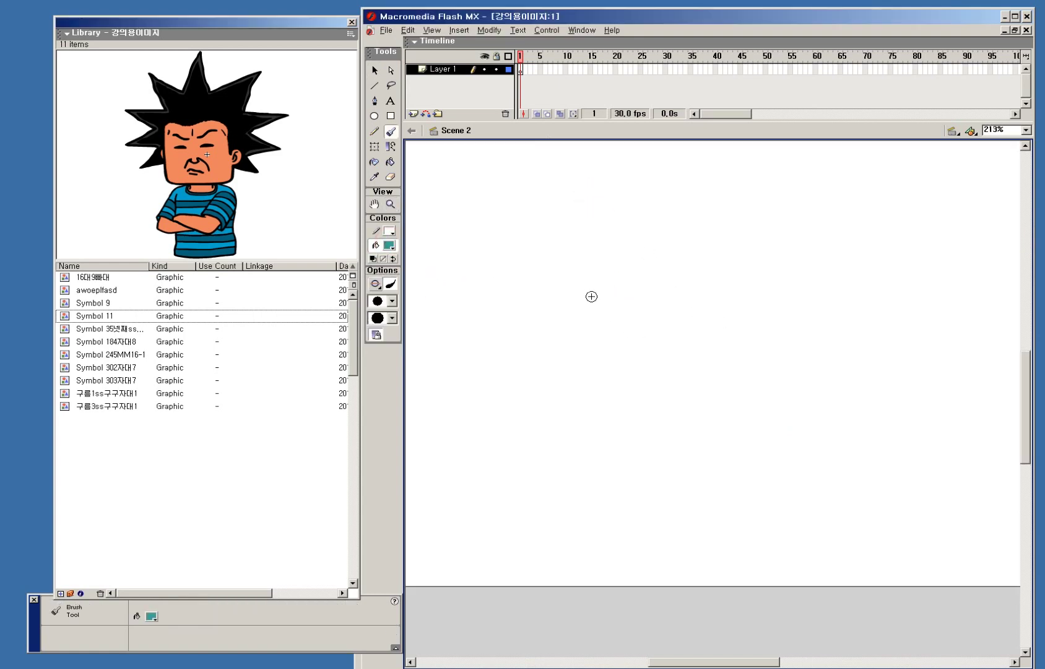
pyautogui.moveTo(597, 290); pyautogui.dragTo(614, 420)
pyautogui.hotkey('ctrl', 'z')
pyautogui.moveTo(596, 285)
pyautogui.mouseDown()
pyautogui.moveTo(609, 418)
pyautogui.moveTo(741, 414)
pyautogui.moveTo(607, 419)
pyautogui.moveTo(769, 417)
pyautogui.moveTo(780, 292)
pyautogui.mouseUp()
pyautogui.hotkey('ctrl', 'z')
pyautogui.hotkey('ctrl', 'z')
pyautogui.moveTo(604, 298)
pyautogui.mouseDown()
pyautogui.moveTo(658, 257)
pyautogui.moveTo(744, 255)
pyautogui.moveTo(782, 292)
pyautogui.mouseUp()
# - Sketch the spiky hair outline around the head, both ears and the pointed hair tufts below them
pyautogui.hotkey('ctrl', 'alt', 'space')
pyautogui.keyDown('ctrl'); pyautogui.keyDown('alt'); pyautogui.click(747, 376); pyautogui.keyUp('alt'); pyautogui.keyUp('ctrl')
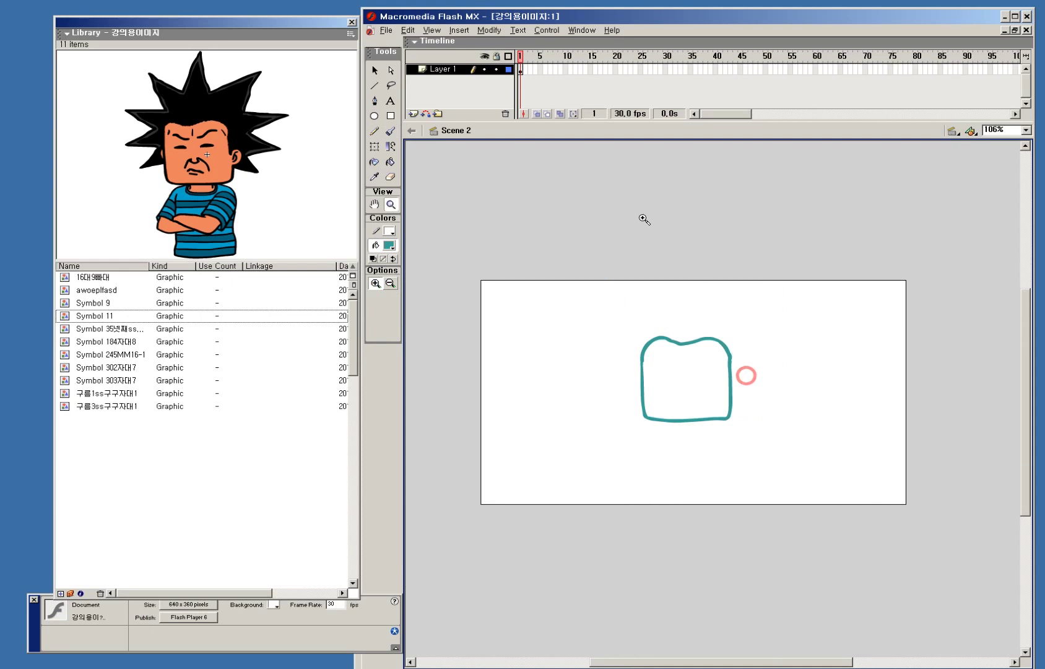
pyautogui.moveTo(657, 236); pyautogui.dragTo(747, 490)
pyautogui.hotkey('ctrl', 'z')
pyautogui.moveTo(661, 280)
pyautogui.mouseDown()
pyautogui.moveTo(696, 165)
pyautogui.moveTo(736, 260)
pyautogui.mouseUp()
pyautogui.hotkey('ctrl', 'z')
pyautogui.moveTo(644, 271)
pyautogui.mouseDown()
pyautogui.moveTo(733, 274)
pyautogui.moveTo(835, 237)
pyautogui.moveTo(796, 325)
pyautogui.moveTo(865, 344)
pyautogui.moveTo(802, 395)
pyautogui.moveTo(821, 419)
pyautogui.moveTo(789, 448)
pyautogui.moveTo(798, 435)
pyautogui.moveTo(636, 267)
pyautogui.moveTo(561, 218)
pyautogui.moveTo(559, 261)
pyautogui.moveTo(505, 312)
pyautogui.moveTo(502, 336)
pyautogui.moveTo(565, 392)
pyautogui.moveTo(549, 429)
pyautogui.moveTo(588, 429)
pyautogui.moveTo(577, 449)
pyautogui.mouseUp()
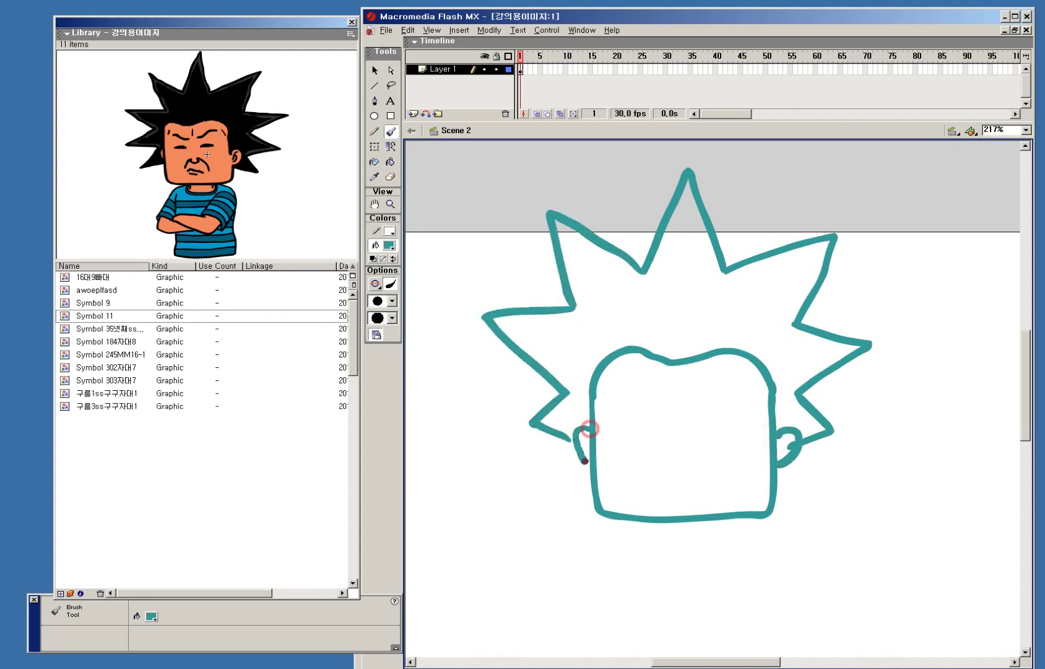
pyautogui.hotkey('ctrl', 'z')
pyautogui.moveTo(794, 461)
pyautogui.mouseDown()
pyautogui.moveTo(801, 497)
pyautogui.moveTo(777, 482)
pyautogui.mouseUp()
# - Sketch two slanted eyebrows and two narrow solid oval eyes on the face in teal
pyautogui.press('z')
pyautogui.keyDown('alt'); pyautogui.click(737, 535); pyautogui.keyUp('alt')
pyautogui.moveTo(616, 224); pyautogui.dragTo(814, 523)
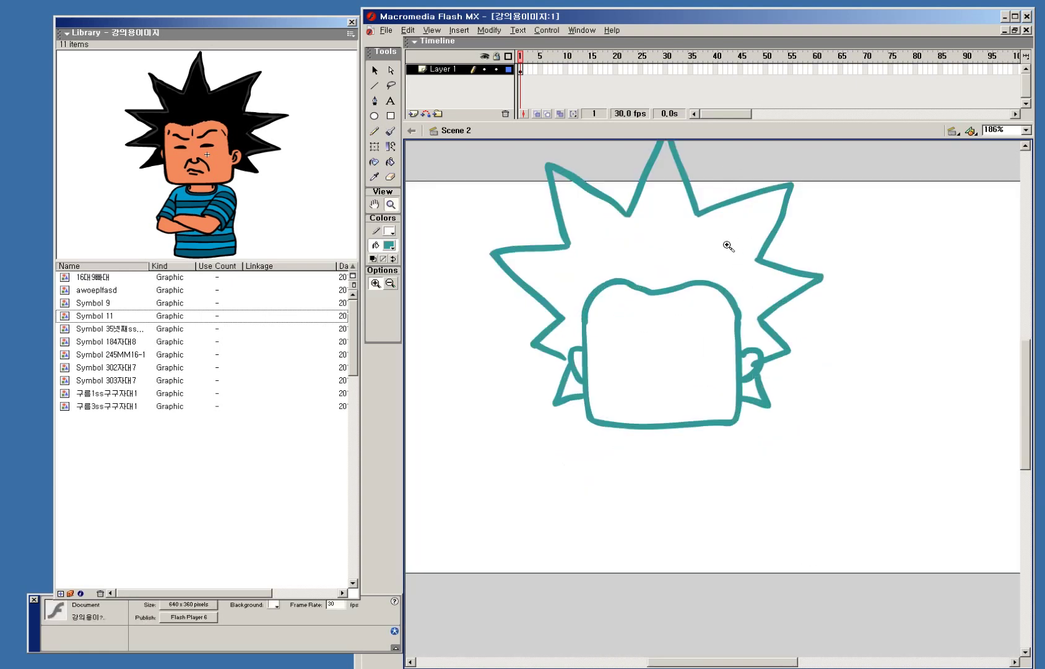
pyautogui.moveTo(608, 207); pyautogui.dragTo(777, 532)
pyautogui.press('b')
pyautogui.hotkey('ctrl', 'z')
pyautogui.moveTo(690, 340)
pyautogui.mouseDown()
pyautogui.moveTo(741, 325)
pyautogui.moveTo(772, 331)
pyautogui.mouseUp()
pyautogui.hotkey('ctrl', 'z')
pyautogui.moveTo(646, 340); pyautogui.dragTo(565, 319)
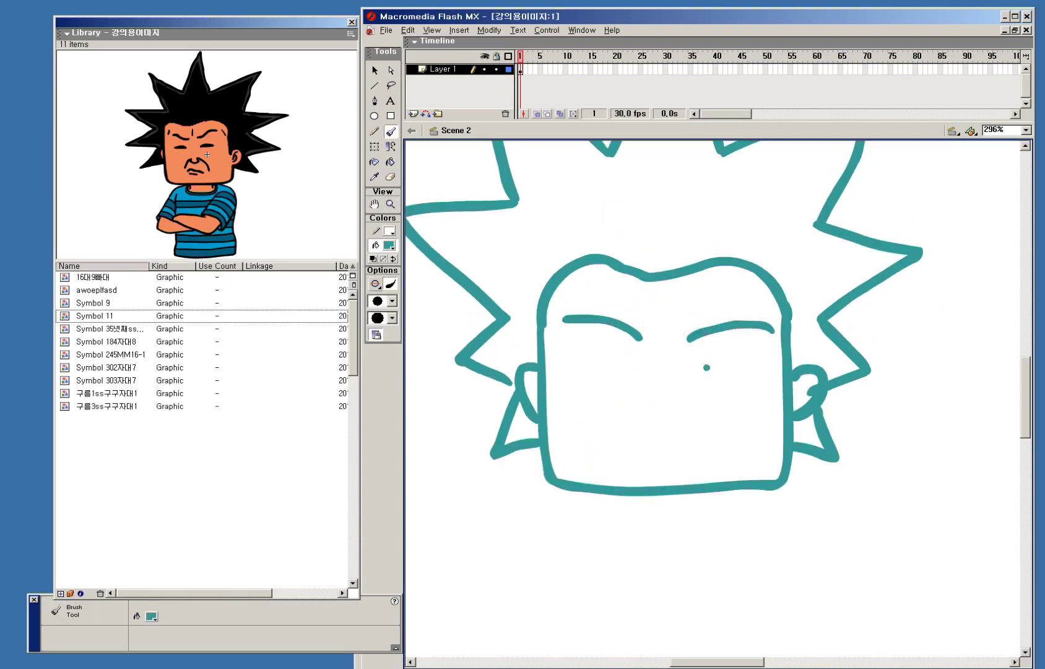
pyautogui.moveTo(702, 365); pyautogui.dragTo(746, 367)
pyautogui.moveTo(632, 369); pyautogui.dragTo(626, 371)
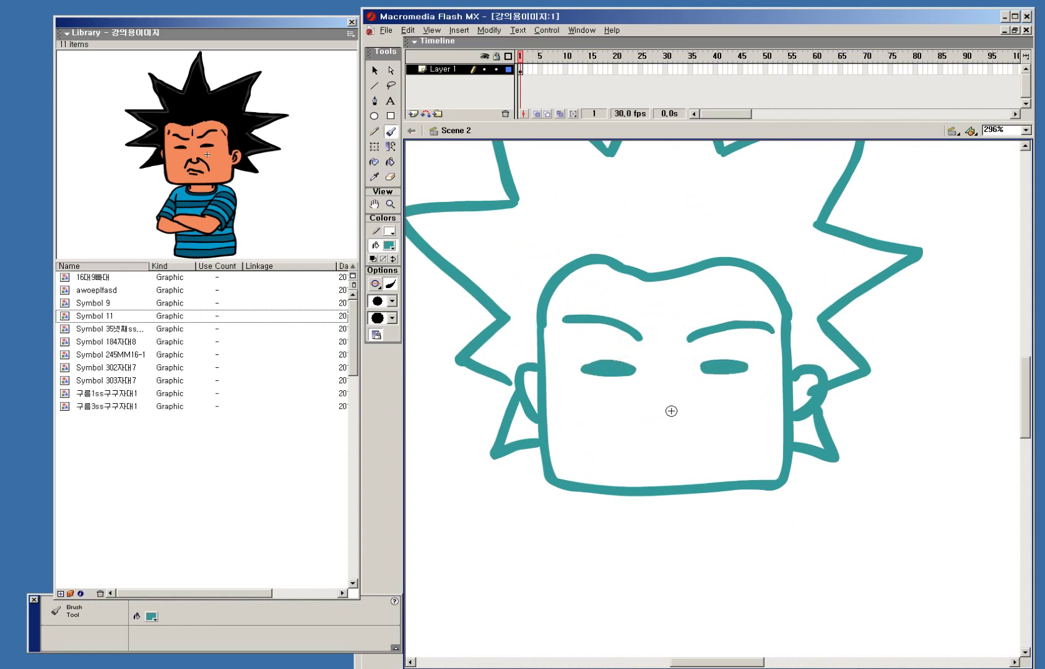
# - Sketch the nose, the creases beside it and a frowning mouth with a short line below in teal
pyautogui.hotkey('ctrl', 'space')
pyautogui.moveTo(626, 275); pyautogui.dragTo(703, 551)
pyautogui.moveTo(695, 382)
pyautogui.mouseDown()
pyautogui.moveTo(684, 408)
pyautogui.moveTo(740, 387)
pyautogui.moveTo(679, 402)
pyautogui.moveTo(739, 392)
pyautogui.moveTo(701, 414)
pyautogui.moveTo(743, 387)
pyautogui.moveTo(799, 443)
pyautogui.moveTo(647, 444)
pyautogui.mouseUp()
pyautogui.hotkey('ctrl', 'z')
pyautogui.hotkey('ctrl', 'z')
pyautogui.hotkey('ctrl', 'z')
pyautogui.press('z')
pyautogui.keyDown('alt'); pyautogui.click(721, 487); pyautogui.keyUp('alt')
pyautogui.press('b')
pyautogui.moveTo(668, 396)
pyautogui.mouseDown()
pyautogui.moveTo(741, 390)
pyautogui.moveTo(717, 400)
pyautogui.mouseUp()
pyautogui.hotkey('ctrl', 'z')
pyautogui.hotkey('ctrl', 'z')
# - Select the complete teal head sketch and group it
pyautogui.press('z')
pyautogui.keyDown('alt'); pyautogui.click(754, 438); pyautogui.keyUp('alt')
pyautogui.moveTo(607, 190); pyautogui.dragTo(773, 494)
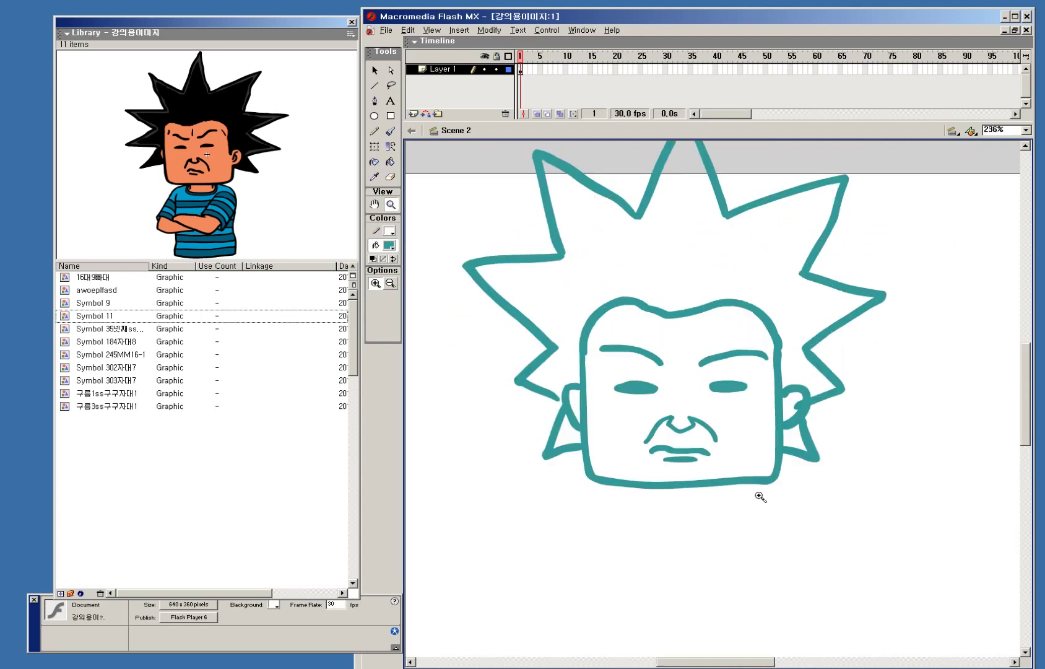
pyautogui.keyDown('alt'); pyautogui.click(761, 497); pyautogui.keyUp('alt')
pyautogui.press('v')
pyautogui.moveTo(794, 186); pyautogui.dragTo(561, 430)
pyautogui.hotkey('ctrl', 'g')
pyautogui.click(742, 303)
# - Group a small brush dot, enter that group, delete the dot inside it and return to Scene 2
pyautogui.press('b')
pyautogui.click(686, 416)
pyautogui.press('v')
pyautogui.click(691, 421)
pyautogui.hotkey('ctrl', 'g')
pyautogui.doubleClick(690, 419)
pyautogui.press('Delete')
pyautogui.press('z')
pyautogui.moveTo(613, 233); pyautogui.dragTo(789, 509)
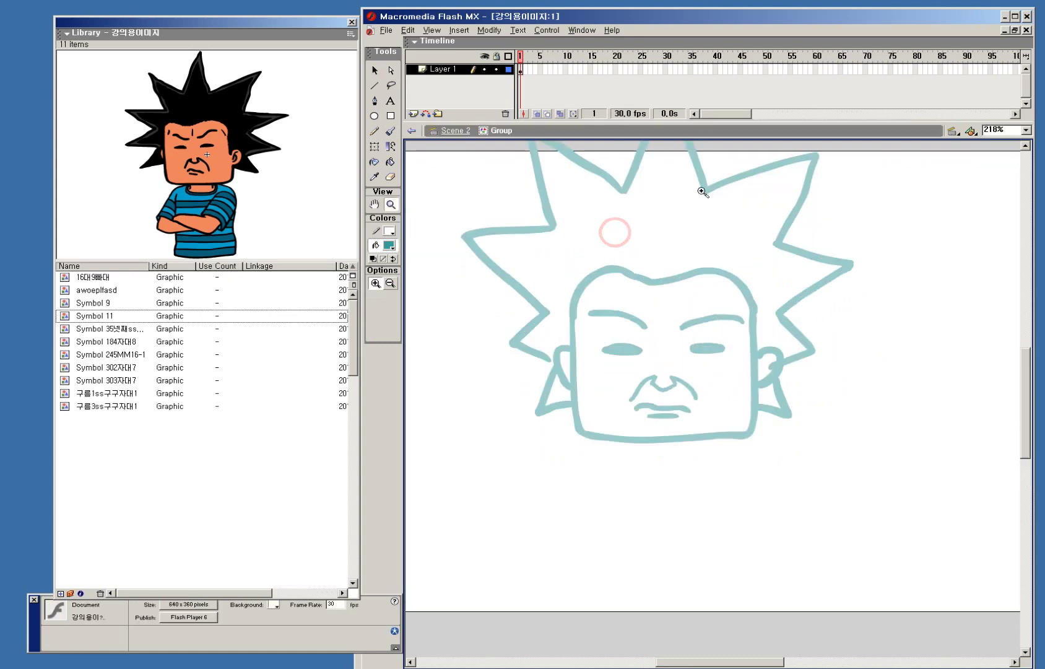
pyautogui.click(457, 131)
# - Write "C + G" by hand with the Brush below the head sketch
pyautogui.keyDown('alt'); pyautogui.click(706, 484); pyautogui.keyUp('alt')
pyautogui.moveTo(619, 258)
pyautogui.mouseDown()
pyautogui.moveTo(748, 439)
pyautogui.moveTo(768, 540)
pyautogui.mouseUp()
pyautogui.press('b')
pyautogui.moveTo(661, 392)
pyautogui.mouseDown()
pyautogui.moveTo(670, 428)
pyautogui.moveTo(638, 429)
pyautogui.mouseUp()
pyautogui.hotkey('ctrl', 'z')
pyautogui.moveTo(679, 390)
pyautogui.mouseDown()
pyautogui.moveTo(679, 426)
pyautogui.moveTo(697, 412)
pyautogui.moveTo(746, 412)
pyautogui.mouseUp()
pyautogui.press('z')
pyautogui.keyDown('alt'); pyautogui.click(777, 457); pyautogui.keyUp('alt')
# - Group the "C + G" lettering, enter the group and delete its contents
pyautogui.press('v')
pyautogui.moveTo(738, 364)
pyautogui.mouseDown()
pyautogui.moveTo(705, 389)
pyautogui.moveTo(619, 397)
pyautogui.mouseUp()
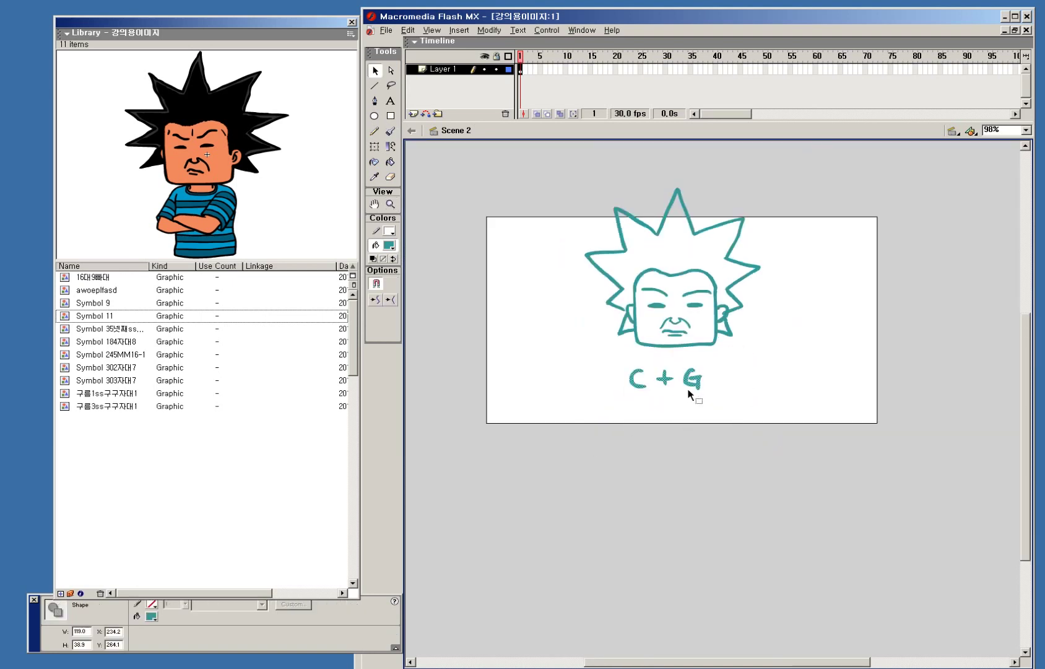
pyautogui.hotkey('ctrl', 'g')
pyautogui.click(718, 374)
pyautogui.click(703, 387)
pyautogui.doubleClick(693, 388)
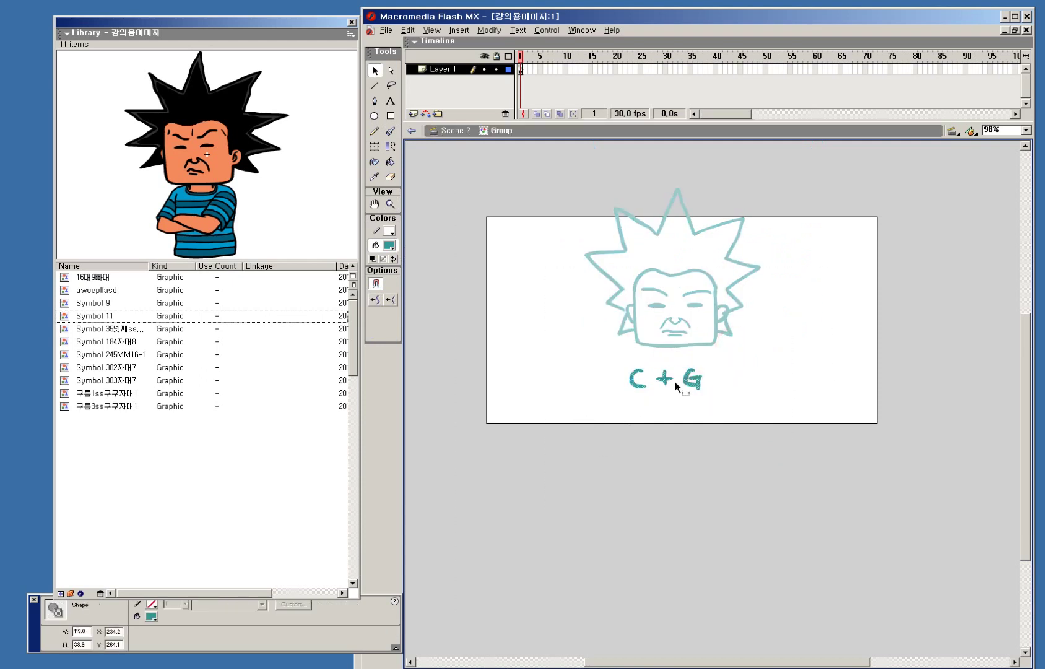
pyautogui.press('Delete')
# - Trace the sketched head outline, including its wavy hairline, with the Brush in black
pyautogui.press('z')
pyautogui.moveTo(591, 175); pyautogui.dragTo(759, 454)
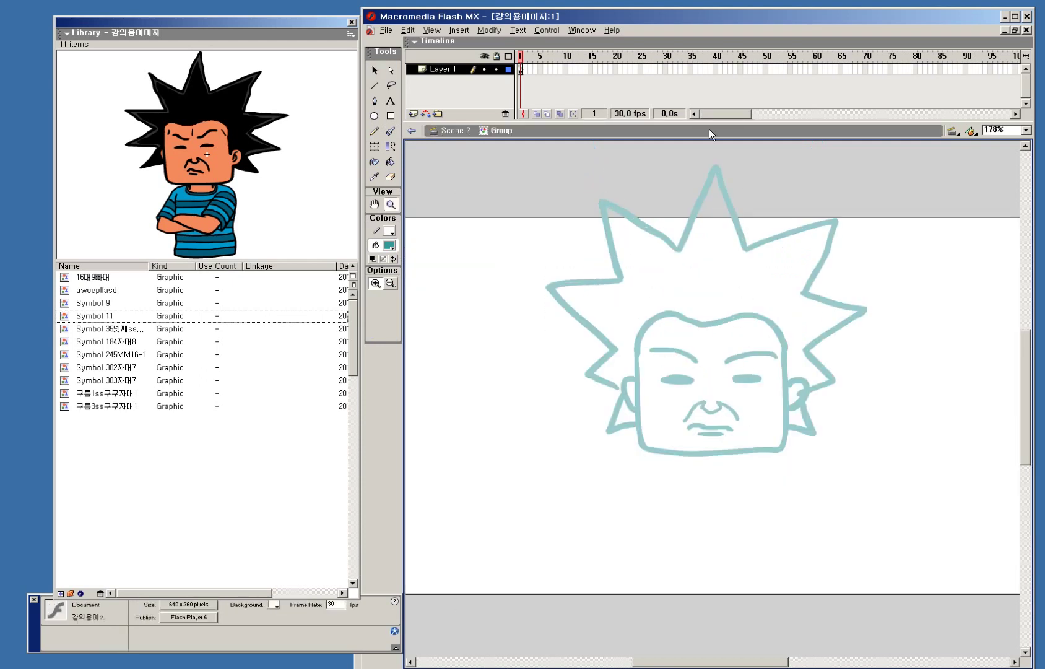
pyautogui.keyDown('alt'); pyautogui.click(768, 419); pyautogui.keyUp('alt')
pyautogui.moveTo(630, 231); pyautogui.dragTo(788, 529)
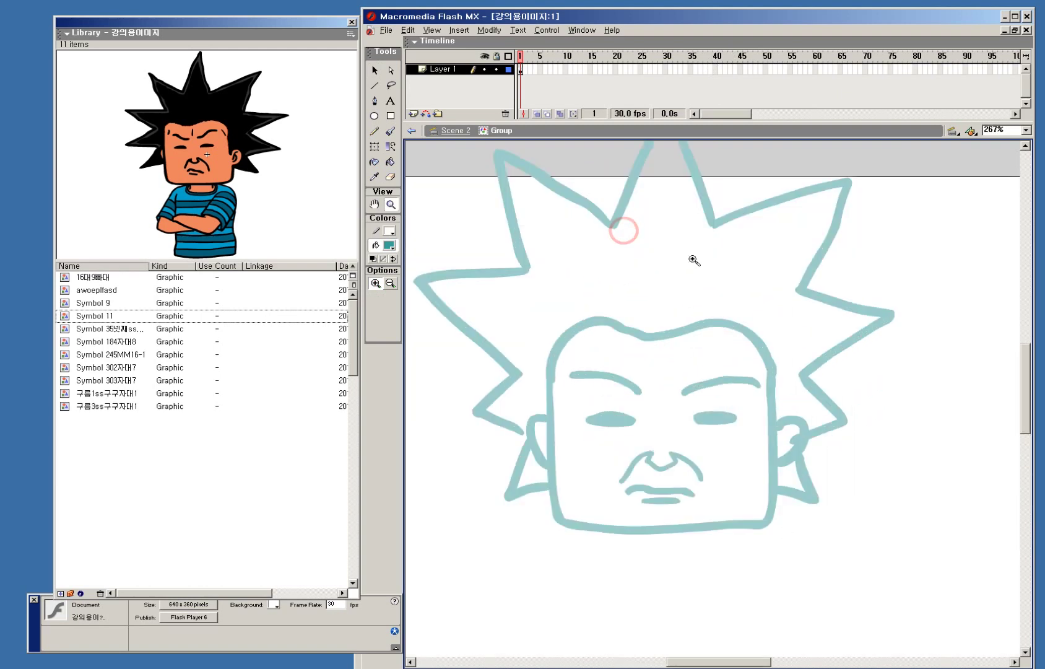
pyautogui.click(389, 245)
pyautogui.click(373, 268)
pyautogui.press('b')
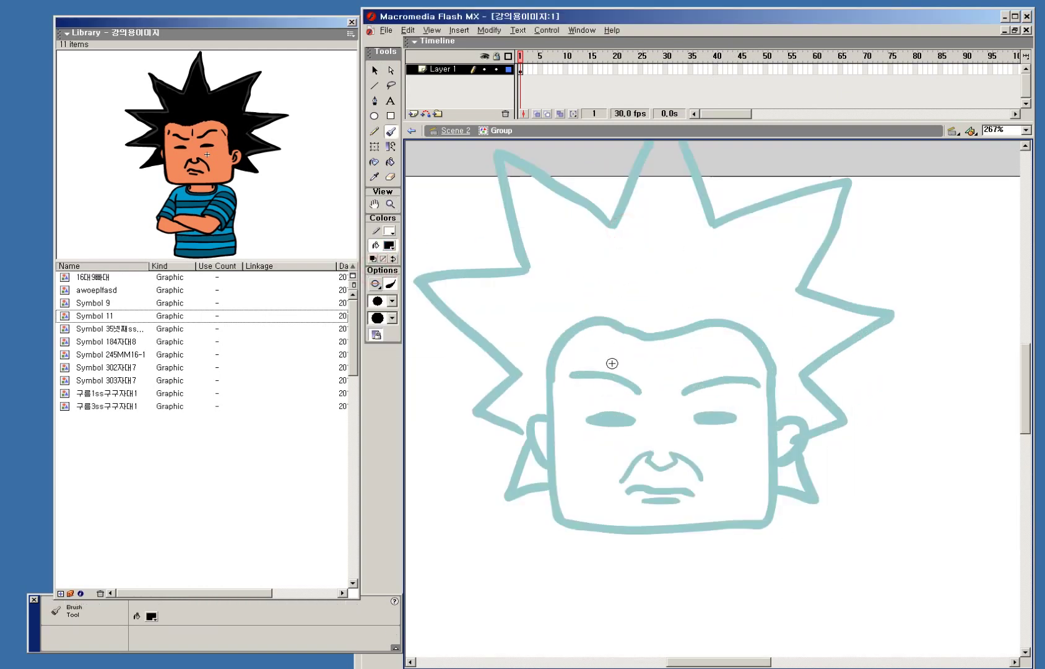
pyautogui.press('z')
pyautogui.moveTo(564, 241); pyautogui.dragTo(768, 592)
pyautogui.press('b')
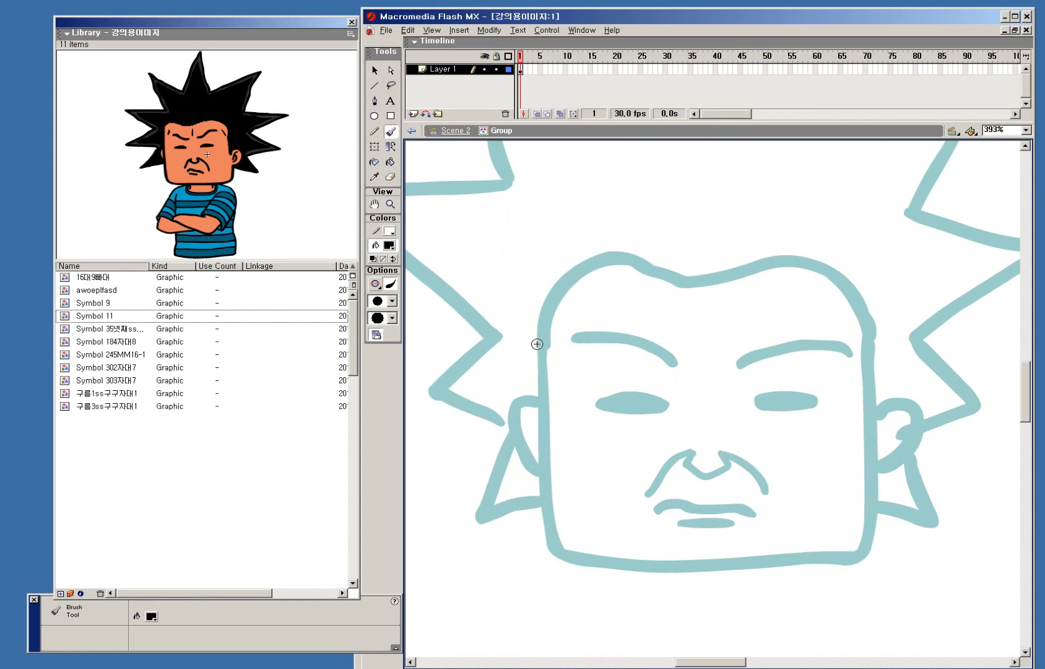
pyautogui.moveTo(543, 333)
pyautogui.mouseDown()
pyautogui.moveTo(549, 524)
pyautogui.moveTo(656, 563)
pyautogui.mouseUp()
pyautogui.hotkey('ctrl', 'z')
pyautogui.moveTo(544, 306); pyautogui.dragTo(548, 531)
pyautogui.hotkey('ctrl', 'z')
pyautogui.moveTo(604, 562)
pyautogui.mouseDown()
pyautogui.moveTo(788, 562)
pyautogui.moveTo(864, 543)
pyautogui.moveTo(871, 330)
pyautogui.mouseUp()
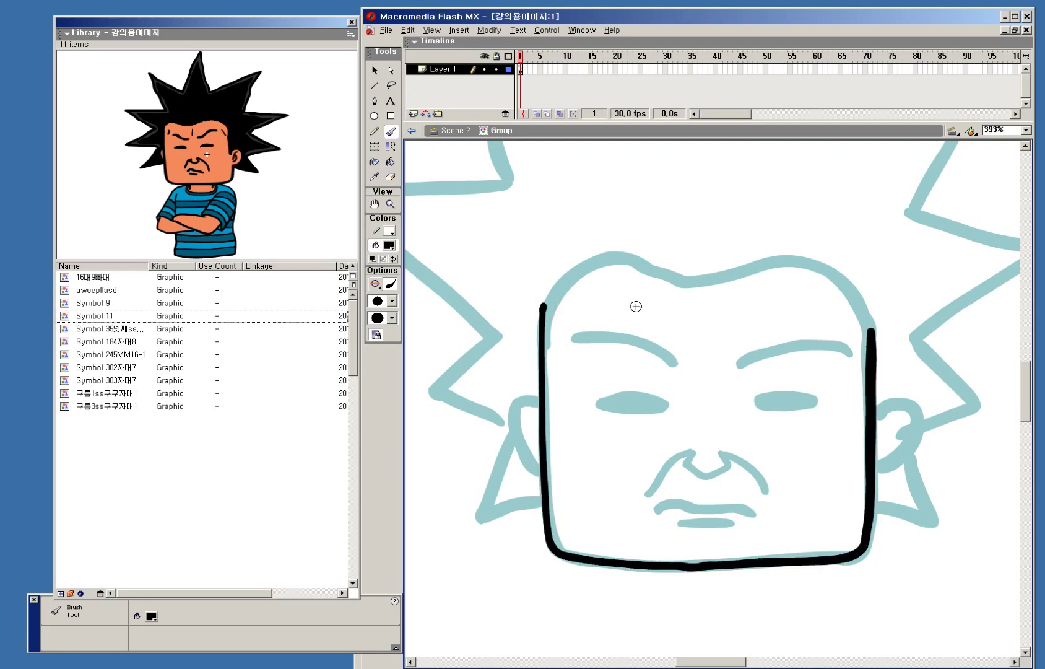
pyautogui.moveTo(543, 307); pyautogui.dragTo(566, 278)
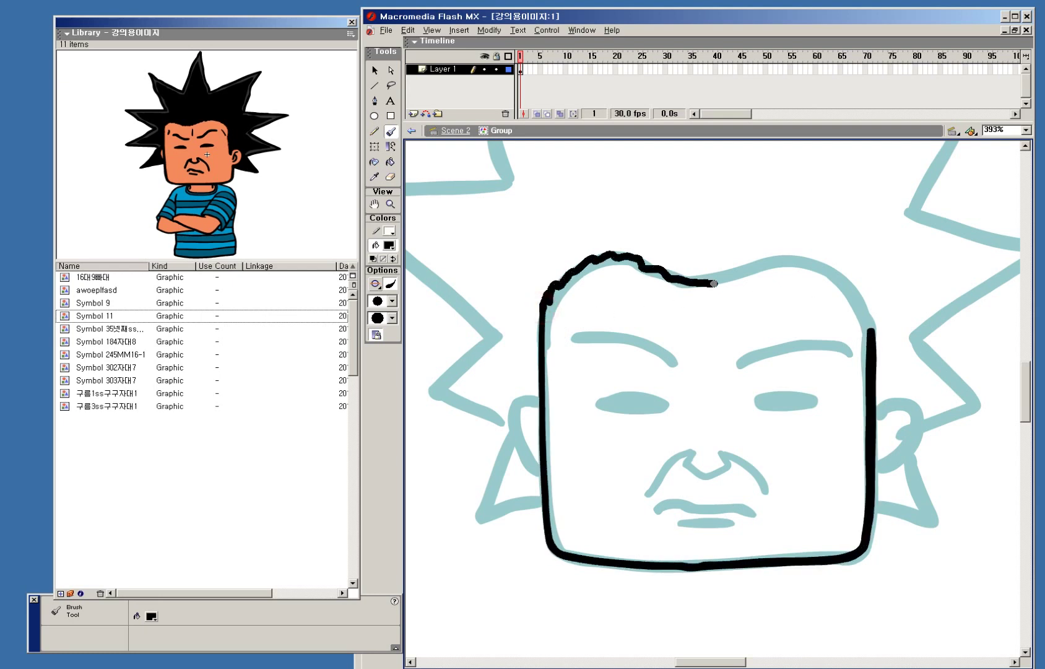
pyautogui.moveTo(864, 301); pyautogui.dragTo(871, 329)
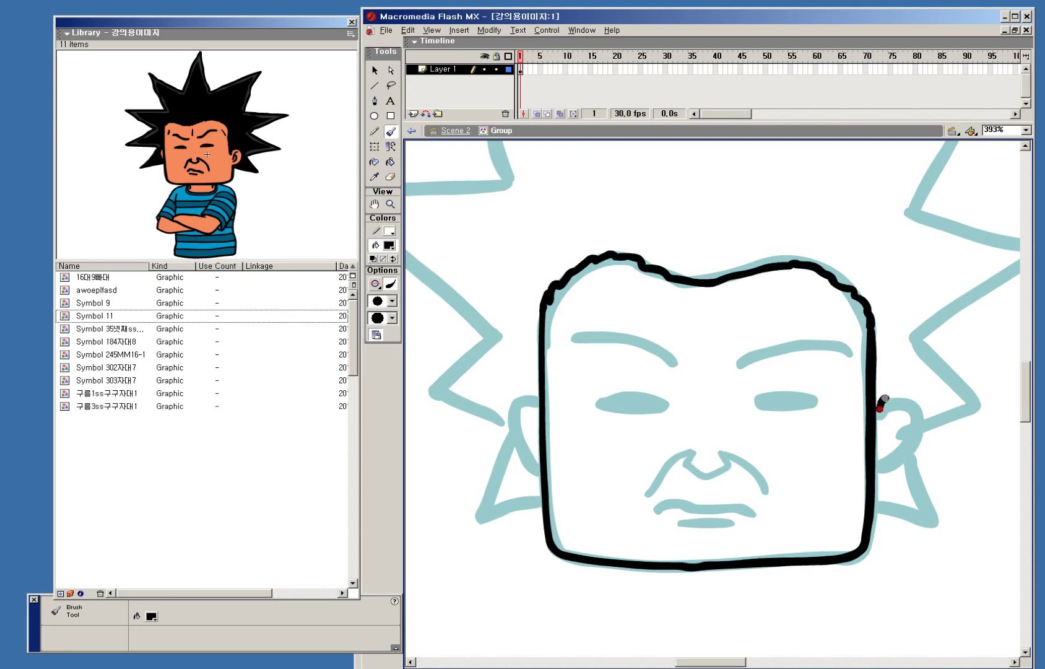
# - Ink both ears in black on the sides of the head, with short fold lines inside each ear
pyautogui.moveTo(874, 409)
pyautogui.mouseDown()
pyautogui.moveTo(915, 438)
pyautogui.moveTo(875, 480)
pyautogui.mouseUp()
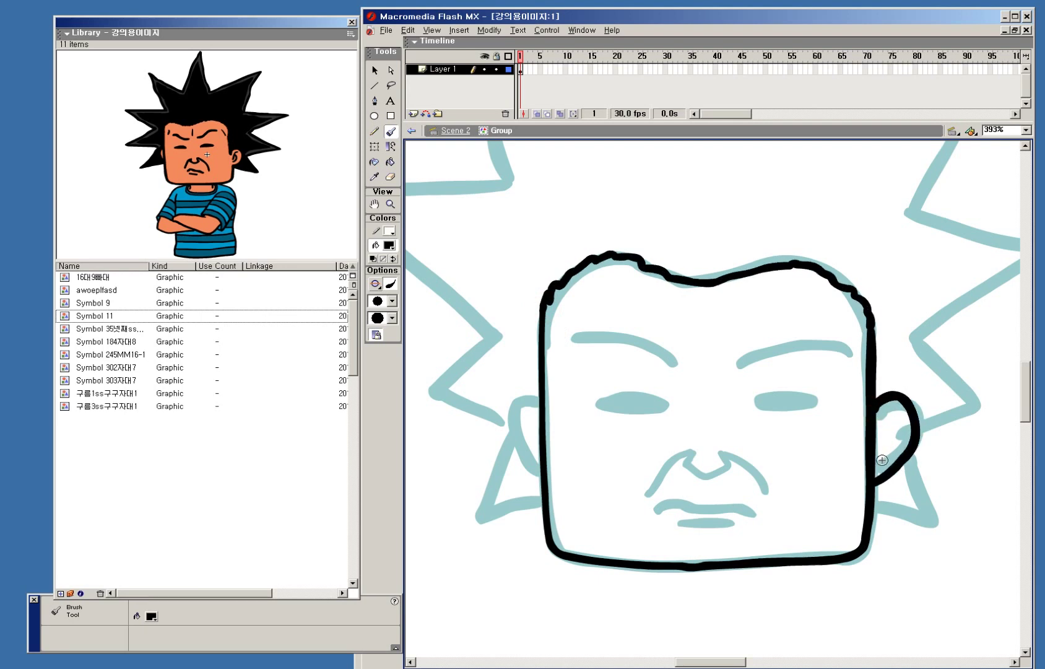
pyautogui.moveTo(902, 422); pyautogui.dragTo(905, 421)
pyautogui.hotkey('ctrl', 'z')
pyautogui.moveTo(872, 457); pyautogui.dragTo(897, 415)
pyautogui.moveTo(893, 426); pyautogui.dragTo(886, 452)
pyautogui.moveTo(540, 383); pyautogui.dragTo(512, 402)
pyautogui.hotkey('ctrl', 'z')
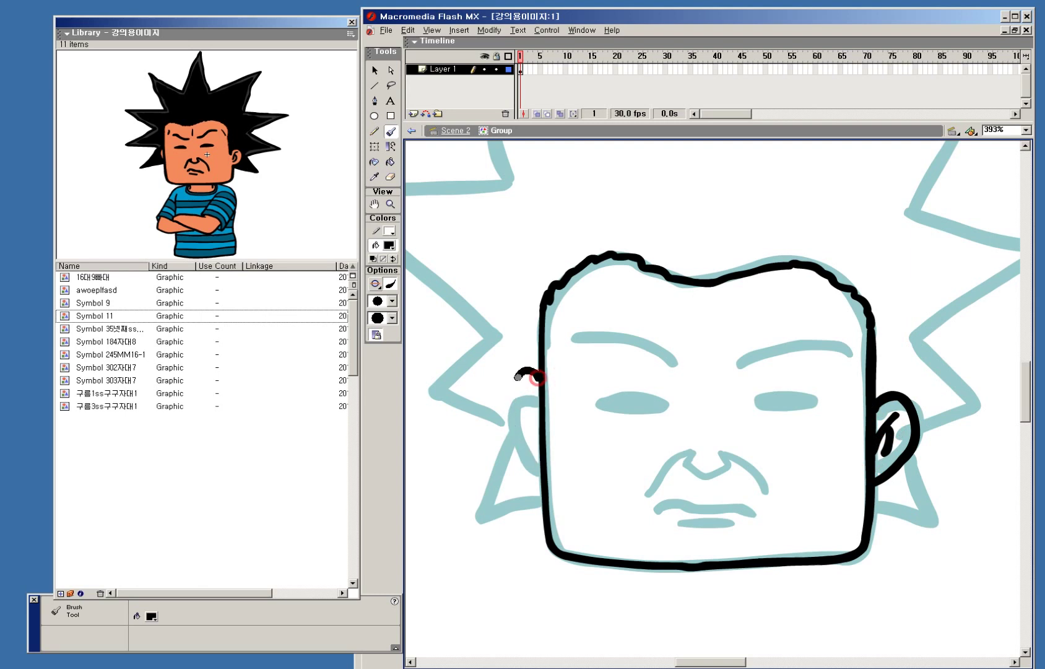
pyautogui.moveTo(518, 376)
pyautogui.mouseDown()
pyautogui.moveTo(523, 449)
pyautogui.moveTo(542, 466)
pyautogui.mouseUp()
pyautogui.hotkey('ctrl', 'z')
pyautogui.moveTo(539, 385)
pyautogui.mouseDown()
pyautogui.moveTo(512, 424)
pyautogui.moveTo(527, 399)
pyautogui.moveTo(528, 441)
pyautogui.mouseUp()
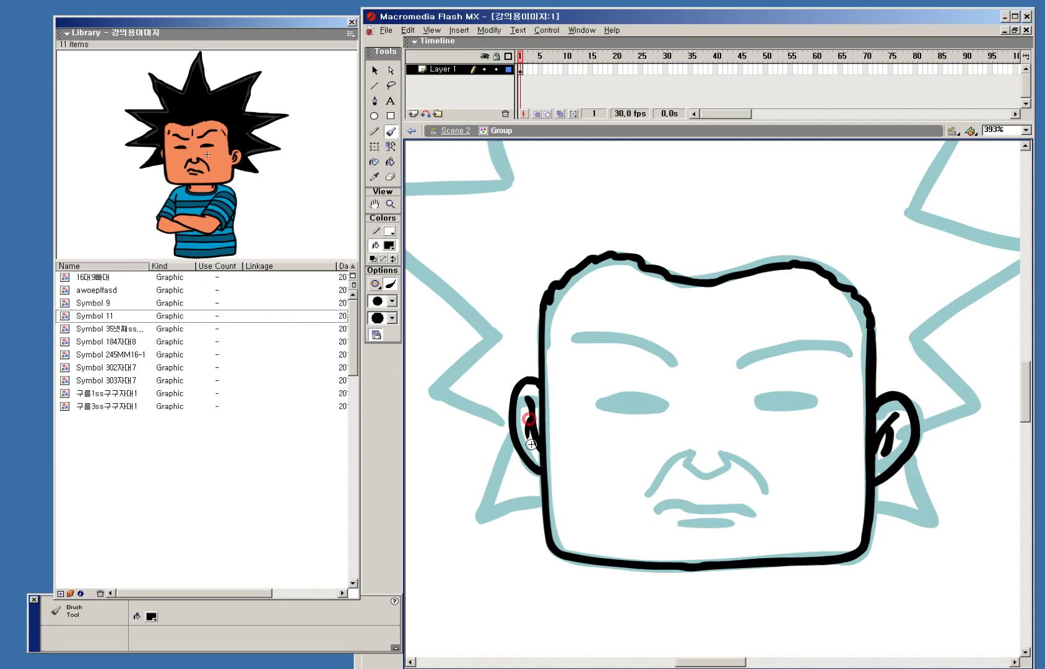
pyautogui.press('z')
pyautogui.keyDown('alt'); pyautogui.click(728, 490); pyautogui.keyUp('alt')
pyautogui.moveTo(652, 224); pyautogui.dragTo(798, 537)
pyautogui.press('b')
pyautogui.hotkey('ctrl', 'z')
pyautogui.moveTo(705, 328)
pyautogui.mouseDown()
pyautogui.moveTo(766, 307)
pyautogui.moveTo(789, 313)
pyautogui.mouseUp()
pyautogui.hotkey('ctrl', 'z')
pyautogui.moveTo(706, 329); pyautogui.dragTo(788, 312)
pyautogui.hotkey('ctrl', 'z')
pyautogui.moveTo(607, 309)
pyautogui.mouseDown()
pyautogui.moveTo(575, 314)
pyautogui.moveTo(594, 308)
pyautogui.moveTo(645, 330)
pyautogui.mouseUp()
pyautogui.hotkey('ctrl', 'z')
pyautogui.press('z')
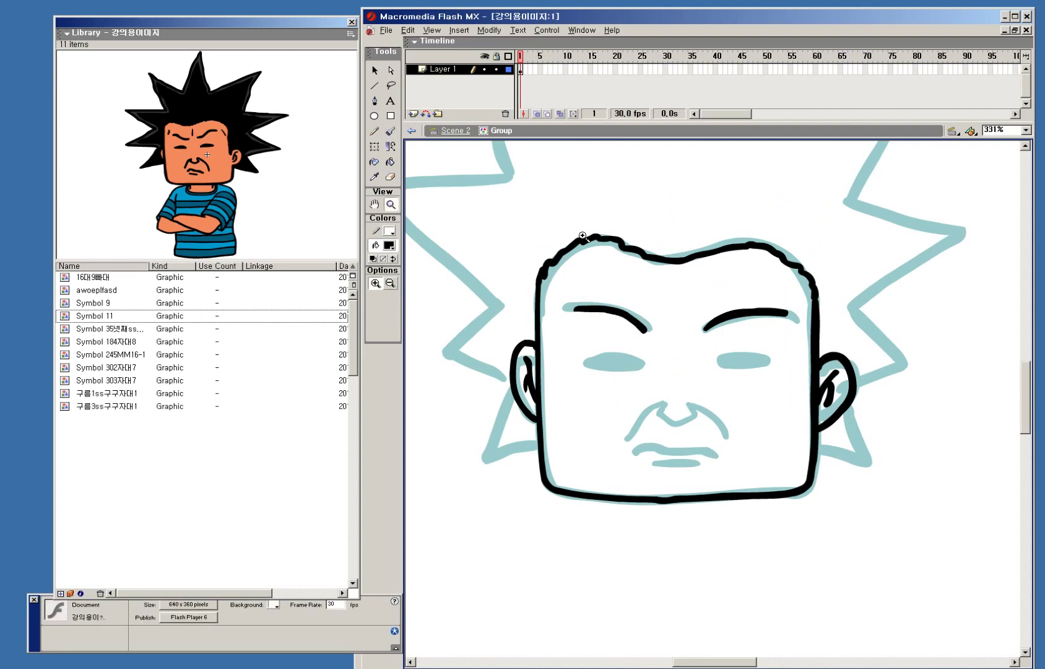
pyautogui.moveTo(581, 235); pyautogui.dragTo(773, 529)
pyautogui.hotkey('ctrl', 'z')
pyautogui.press('b')
pyautogui.moveTo(534, 267); pyautogui.dragTo(659, 307)
pyautogui.press('z')
pyautogui.keyDown('alt'); pyautogui.click(730, 398); pyautogui.keyUp('alt')
pyautogui.moveTo(611, 252); pyautogui.dragTo(781, 508)
pyautogui.hotkey('ctrl', 'z')
pyautogui.hotkey('ctrl', 'z')
# - Ink both eyebrows with small marks at their inner ends, and both solid narrow eyes, in black
pyautogui.press('b')
pyautogui.moveTo(777, 329); pyautogui.dragTo(910, 305)
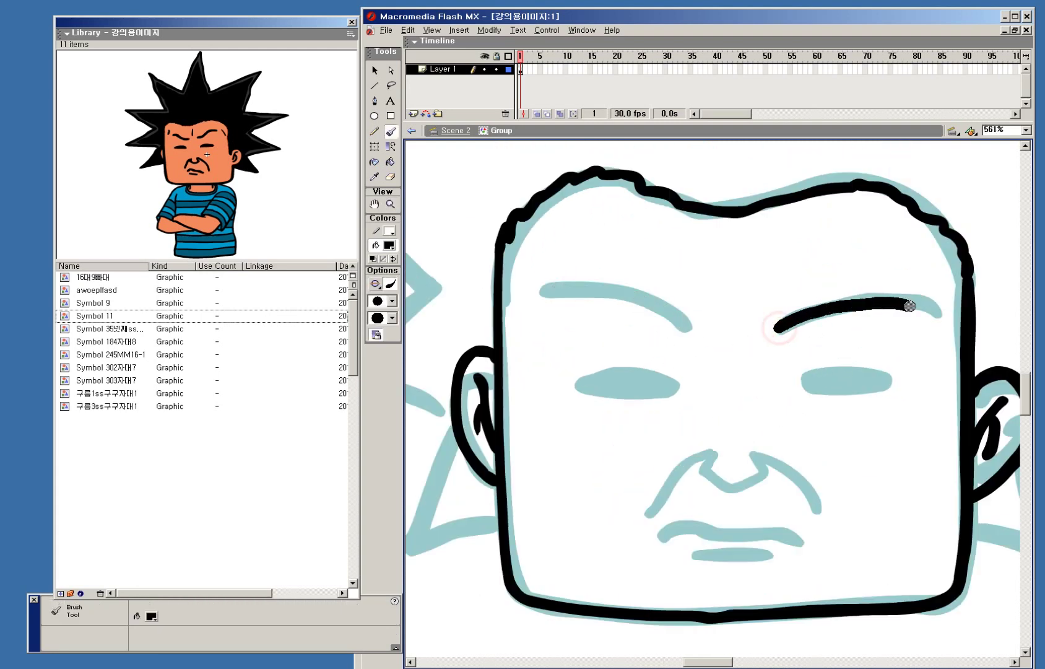
pyautogui.moveTo(545, 291)
pyautogui.mouseDown()
pyautogui.moveTo(591, 291)
pyautogui.moveTo(679, 322)
pyautogui.mouseUp()
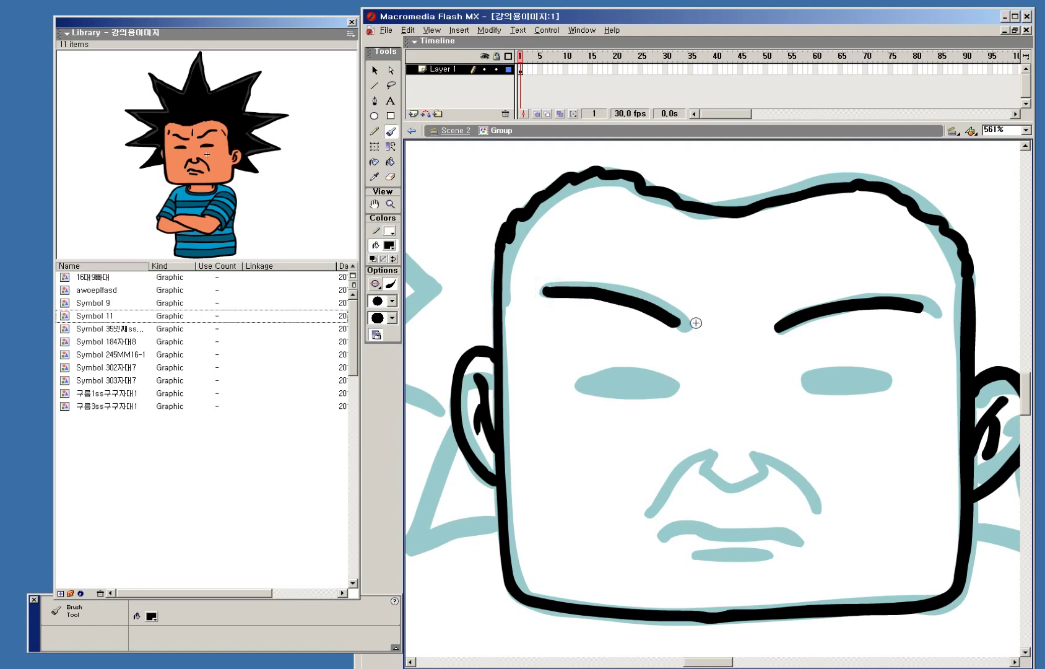
pyautogui.moveTo(767, 324); pyautogui.dragTo(766, 335)
pyautogui.moveTo(806, 378); pyautogui.dragTo(887, 380)
pyautogui.moveTo(677, 380); pyautogui.dragTo(655, 389)
# - Ink the nose, the creases beside it, the frowning mouth and the short line below it in black
pyautogui.press('z')
pyautogui.keyDown('alt'); pyautogui.click(763, 477); pyautogui.keyUp('alt')
pyautogui.moveTo(692, 333); pyautogui.dragTo(741, 509)
pyautogui.press('b')
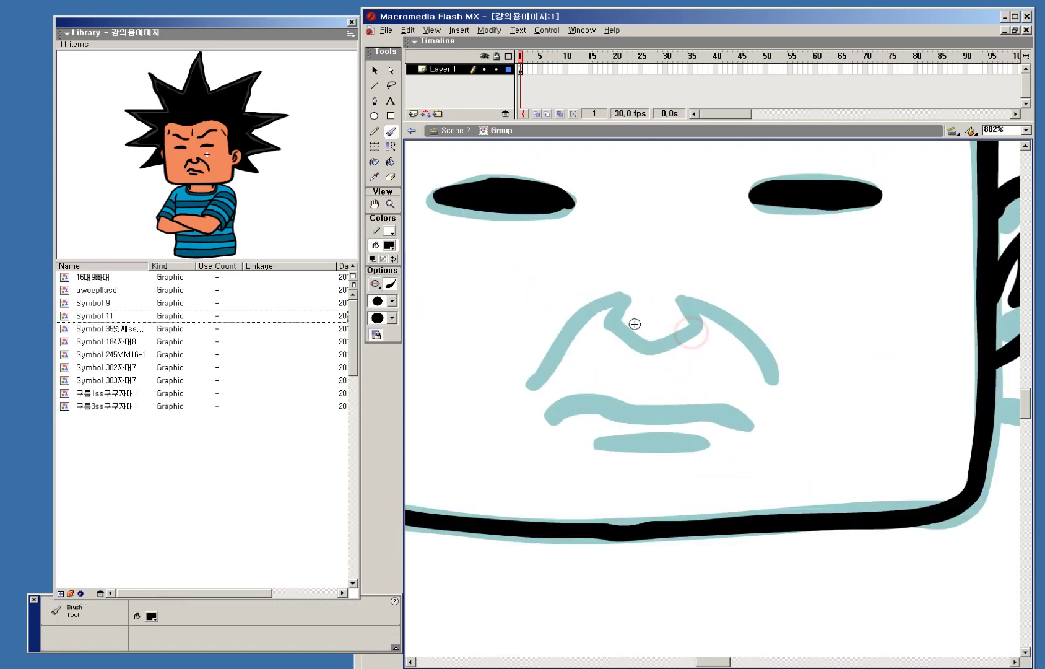
pyautogui.moveTo(611, 322); pyautogui.dragTo(687, 321)
pyautogui.hotkey('ctrl', 'z')
pyautogui.moveTo(625, 300)
pyautogui.mouseDown()
pyautogui.moveTo(613, 318)
pyautogui.moveTo(688, 322)
pyautogui.moveTo(671, 294)
pyautogui.moveTo(610, 317)
pyautogui.moveTo(691, 319)
pyautogui.moveTo(675, 299)
pyautogui.mouseUp()
pyautogui.hotkey('ctrl', 'z')
pyautogui.moveTo(628, 296); pyautogui.dragTo(528, 398)
pyautogui.moveTo(726, 334)
pyautogui.mouseDown()
pyautogui.moveTo(684, 310)
pyautogui.moveTo(779, 405)
pyautogui.mouseUp()
pyautogui.hotkey('ctrl', 'z')
pyautogui.moveTo(588, 393)
pyautogui.mouseDown()
pyautogui.moveTo(551, 405)
pyautogui.moveTo(751, 414)
pyautogui.mouseUp()
pyautogui.moveTo(596, 442); pyautogui.dragTo(707, 438)
# - Fill the face with the orange skin tone #F4895B sampled from the character in the library preview
pyautogui.press('z')
pyautogui.keyDown('alt'); pyautogui.click(764, 449); pyautogui.keyUp('alt')
pyautogui.keyDown('alt'); pyautogui.click(767, 449); pyautogui.keyUp('alt')
pyautogui.moveTo(611, 180); pyautogui.dragTo(775, 468)
pyautogui.keyDown('alt'); pyautogui.click(697, 413); pyautogui.keyUp('alt')
pyautogui.moveTo(597, 249); pyautogui.dragTo(781, 533)
pyautogui.click(388, 245)
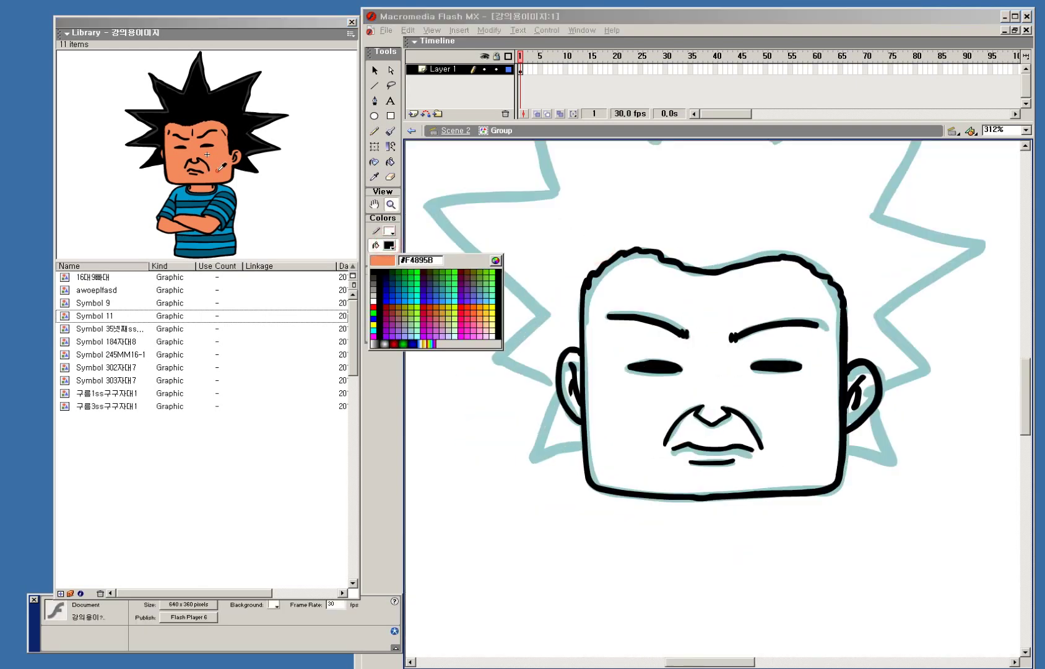
pyautogui.click(214, 167)
pyautogui.press('k')
pyautogui.click(719, 375)
pyautogui.press('z')
pyautogui.keyDown('alt'); pyautogui.click(767, 448); pyautogui.keyUp('alt')
pyautogui.click(617, 245)
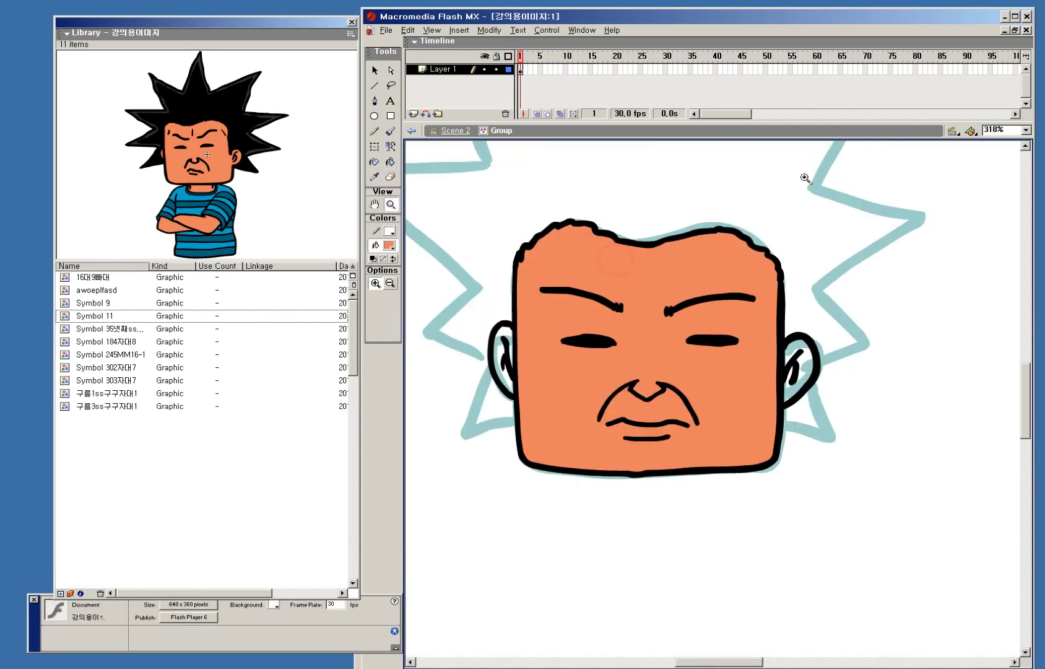
# - Fill both ears with the same orange skin tone as the face
pyautogui.press('k')
pyautogui.click(795, 391)
pyautogui.click(505, 372)
# - Switch the brush colour to black and ink the tall centre hair spike and the upper-right spike along the sketch
pyautogui.press('z')
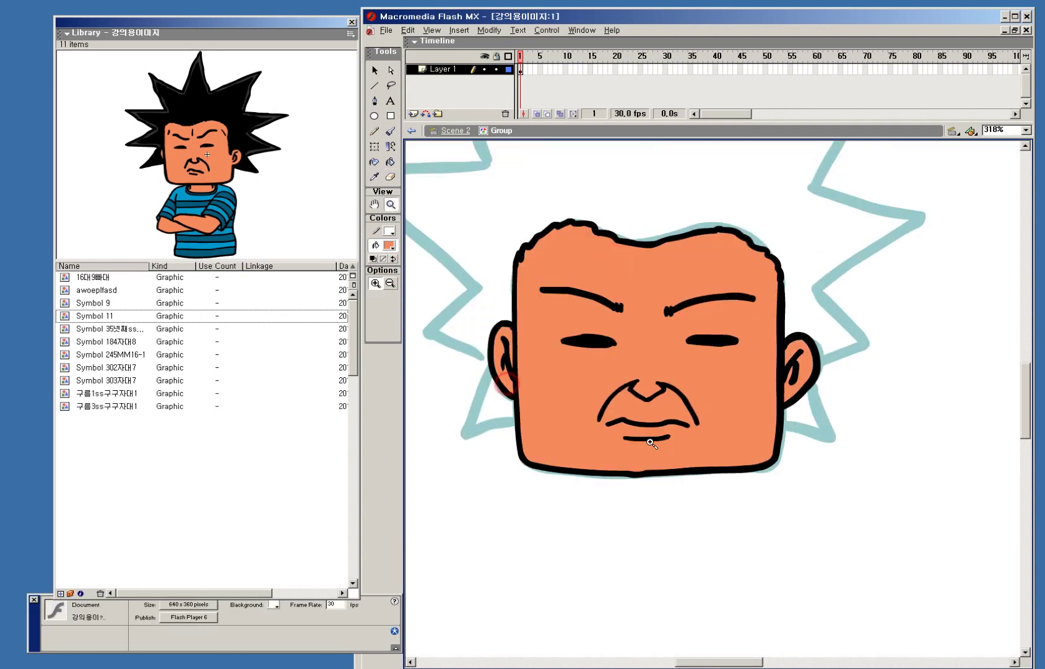
pyautogui.keyDown('alt'); pyautogui.click(652, 438); pyautogui.keyUp('alt')
pyautogui.keyDown('alt'); pyautogui.click(691, 438); pyautogui.keyUp('alt')
pyautogui.click(733, 337)
pyautogui.moveTo(672, 212); pyautogui.dragTo(794, 520)
pyautogui.press('b')
pyautogui.click(389, 245)
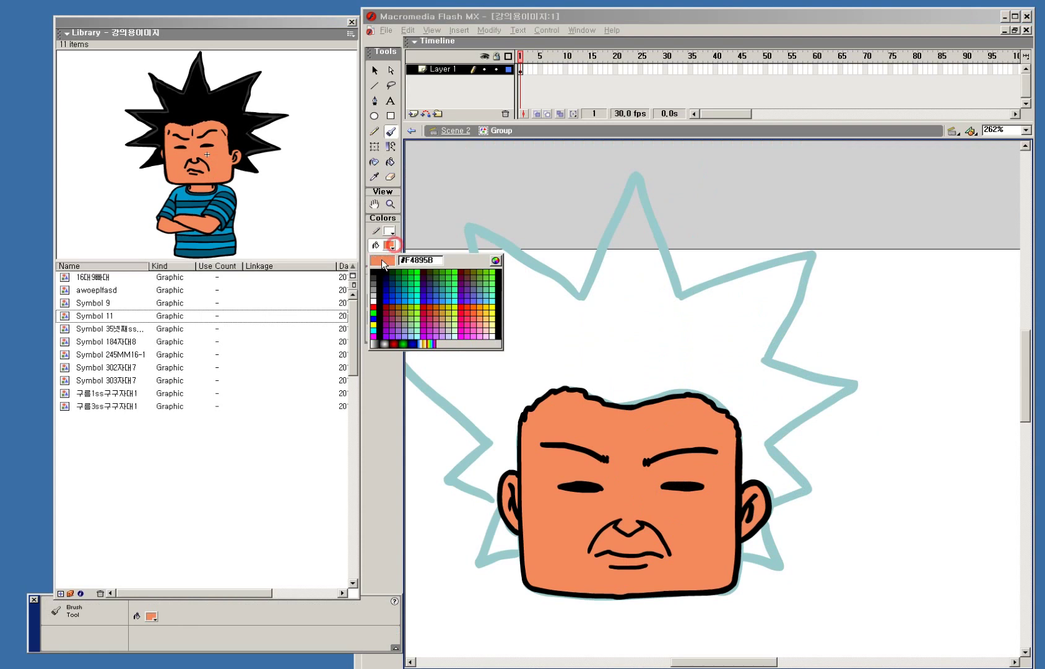
pyautogui.click(372, 280)
pyautogui.moveTo(586, 294); pyautogui.dragTo(638, 170)
pyautogui.moveTo(821, 240); pyautogui.dragTo(762, 365)
# - Ink the remaining hair spikes down the right side of the head to the jaw in black
pyautogui.press('z')
pyautogui.moveTo(696, 225); pyautogui.dragTo(781, 570)
pyautogui.press('b')
pyautogui.moveTo(745, 350)
pyautogui.mouseDown()
pyautogui.moveTo(842, 372)
pyautogui.moveTo(793, 365)
pyautogui.moveTo(896, 404)
pyautogui.moveTo(768, 468)
pyautogui.mouseUp()
pyautogui.hotkey('ctrl', 'z')
pyautogui.press('z')
pyautogui.keyDown('alt'); pyautogui.click(765, 508); pyautogui.keyUp('alt')
pyautogui.moveTo(630, 274)
pyautogui.mouseDown()
pyautogui.moveTo(736, 530)
pyautogui.moveTo(738, 563)
pyautogui.mouseUp()
pyautogui.press('b')
pyautogui.moveTo(762, 328); pyautogui.dragTo(854, 404)
pyautogui.hotkey('ctrl', 'z')
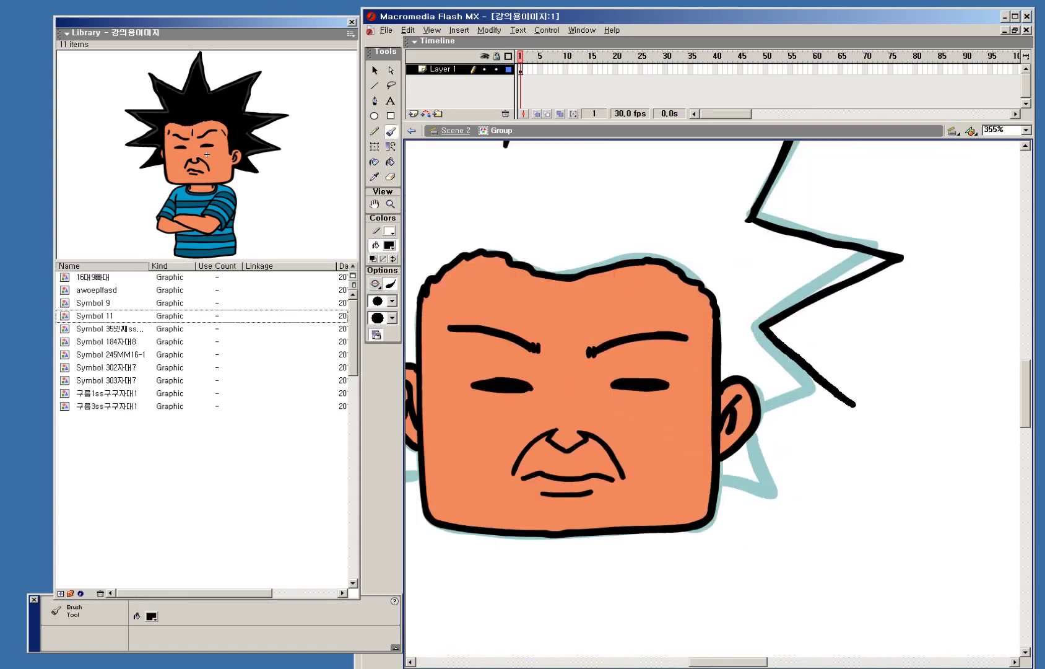
pyautogui.moveTo(769, 434)
pyautogui.mouseDown()
pyautogui.moveTo(775, 489)
pyautogui.moveTo(717, 486)
pyautogui.mouseUp()
# - Ink the hair spikes down the left side of the head in black to close the outer hair outline
pyautogui.press('z')
pyautogui.keyDown('alt'); pyautogui.click(734, 503); pyautogui.keyUp('alt')
pyautogui.moveTo(527, 149); pyautogui.dragTo(664, 363)
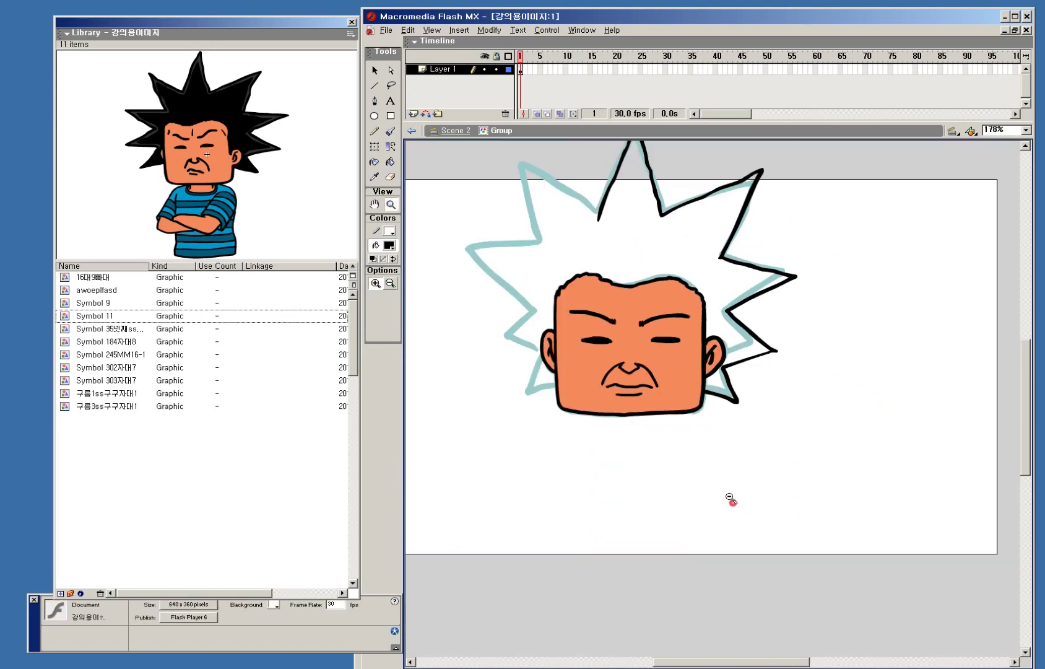
pyautogui.press('b')
pyautogui.moveTo(721, 303)
pyautogui.mouseDown()
pyautogui.moveTo(539, 189)
pyautogui.moveTo(580, 372)
pyautogui.mouseUp()
pyautogui.press('z')
pyautogui.keyDown('alt'); pyautogui.click(639, 437); pyautogui.keyUp('alt')
pyautogui.moveTo(614, 285); pyautogui.dragTo(783, 569)
pyautogui.press('b')
pyautogui.moveTo(676, 281)
pyautogui.mouseDown()
pyautogui.moveTo(503, 298)
pyautogui.moveTo(649, 408)
pyautogui.moveTo(592, 467)
pyautogui.moveTo(637, 504)
pyautogui.moveTo(651, 587)
pyautogui.mouseUp()
pyautogui.hotkey('ctrl', 'z')
# - Brush a second black contour just inside the outline of the left hair spikes, down to the jaw
pyautogui.keyDown('ctrl'); pyautogui.keyDown('alt'); pyautogui.click(778, 506); pyautogui.keyUp('alt'); pyautogui.keyUp('ctrl')
pyautogui.keyDown('ctrl'); pyautogui.keyDown('alt'); pyautogui.click(777, 506); pyautogui.keyUp('alt'); pyautogui.keyUp('ctrl')
pyautogui.moveTo(630, 191)
pyautogui.mouseDown()
pyautogui.moveTo(790, 483)
pyautogui.moveTo(805, 532)
pyautogui.mouseUp()
pyautogui.moveTo(559, 191); pyautogui.dragTo(588, 292)
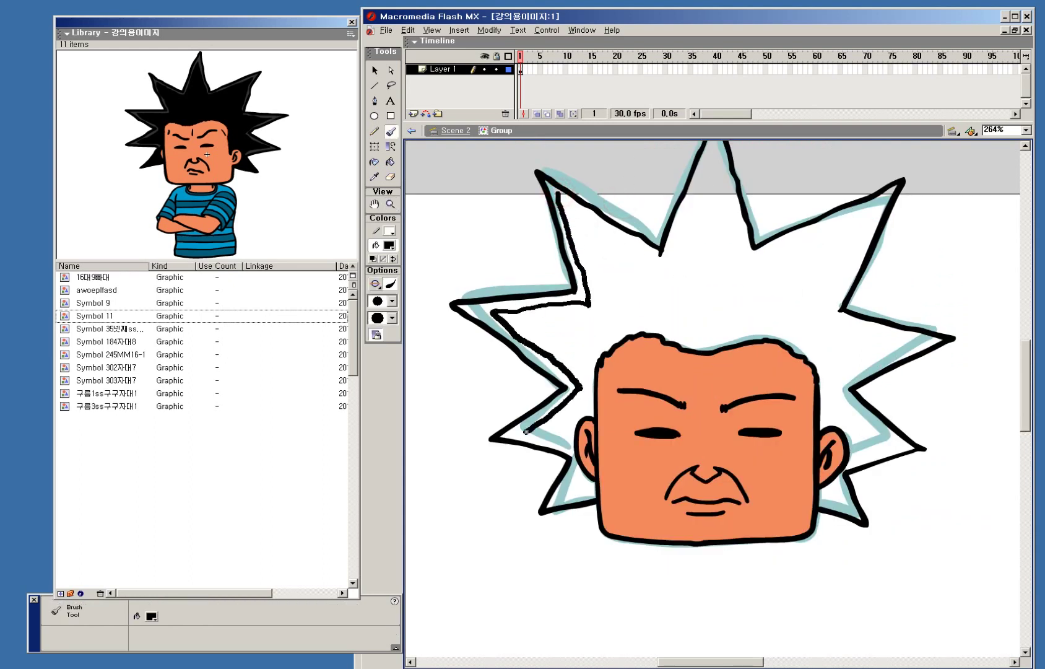
pyautogui.moveTo(568, 447); pyautogui.dragTo(570, 449)
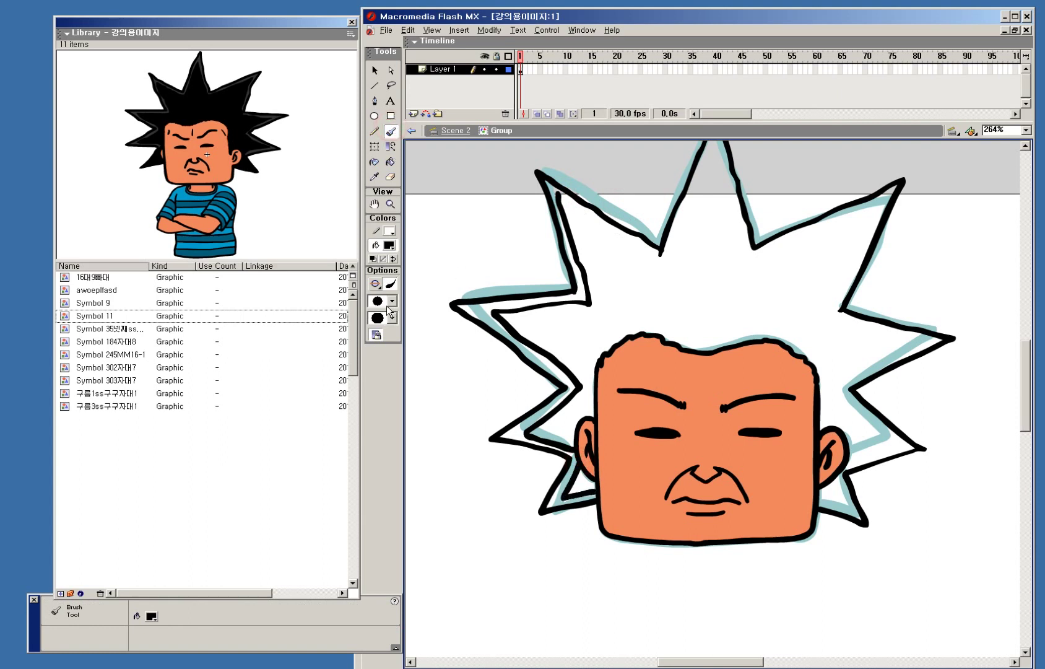
pyautogui.click(375, 284)
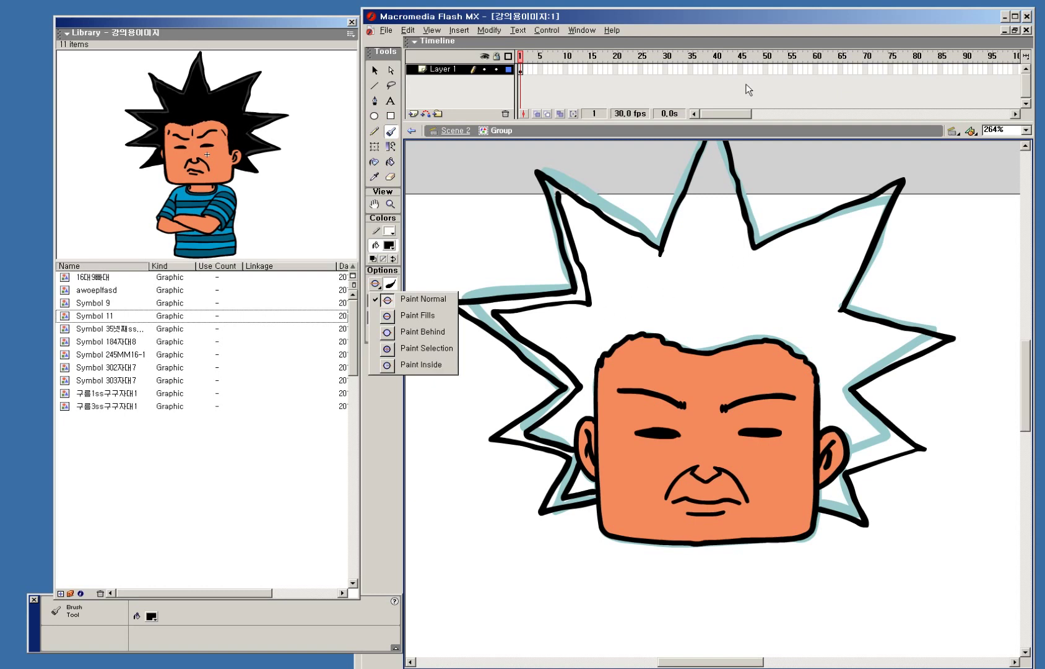
pyautogui.click(756, 16)
# - Continue the inner black contour through the top spikes and down the right-side hair spikes
pyautogui.press('z')
pyautogui.keyDown('alt'); pyautogui.click(741, 397); pyautogui.keyUp('alt')
pyautogui.moveTo(642, 231); pyautogui.dragTo(749, 472)
pyautogui.press('b')
pyautogui.moveTo(556, 288)
pyautogui.mouseDown()
pyautogui.moveTo(647, 353)
pyautogui.moveTo(643, 343)
pyautogui.moveTo(702, 283)
pyautogui.moveTo(748, 364)
pyautogui.moveTo(837, 322)
pyautogui.moveTo(840, 415)
pyautogui.mouseUp()
pyautogui.hotkey('ctrl', 'z')
pyautogui.hotkey('ctrl', 'z')
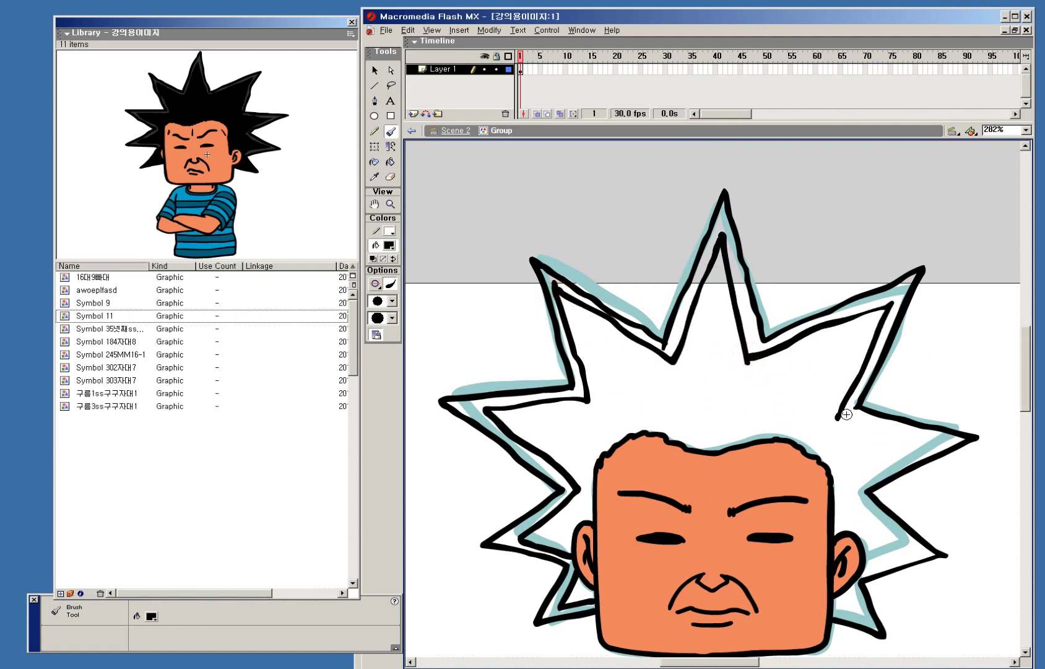
pyautogui.moveTo(896, 437)
pyautogui.mouseDown()
pyautogui.moveTo(861, 477)
pyautogui.moveTo(854, 590)
pyautogui.mouseUp()
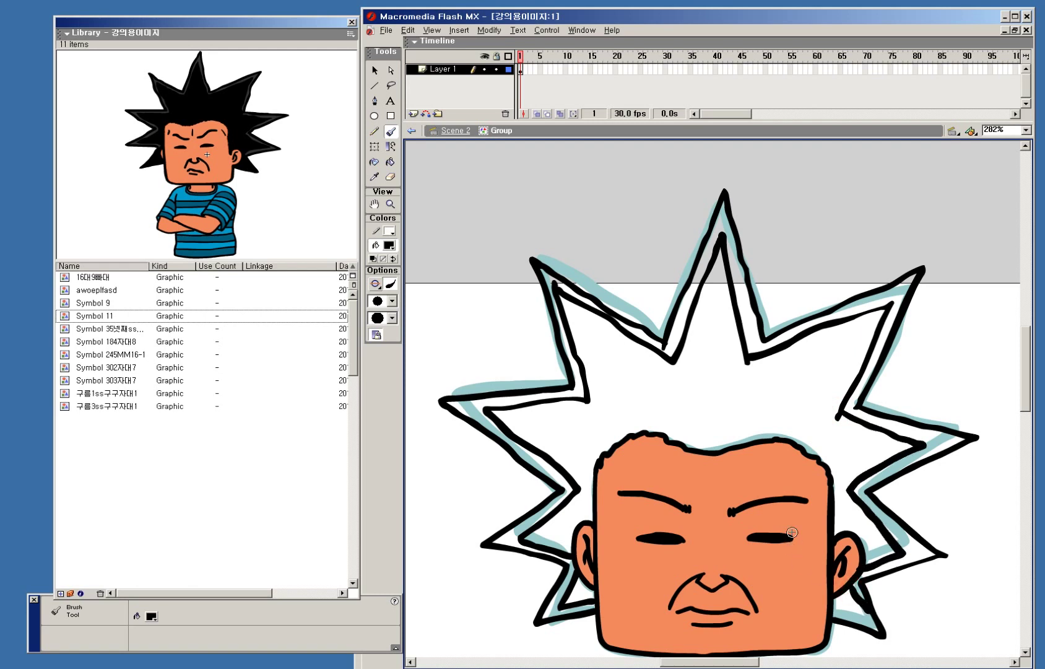
# - Fill the hair inside the inner contour with black, including the small spikes below the ears
pyautogui.press('k')
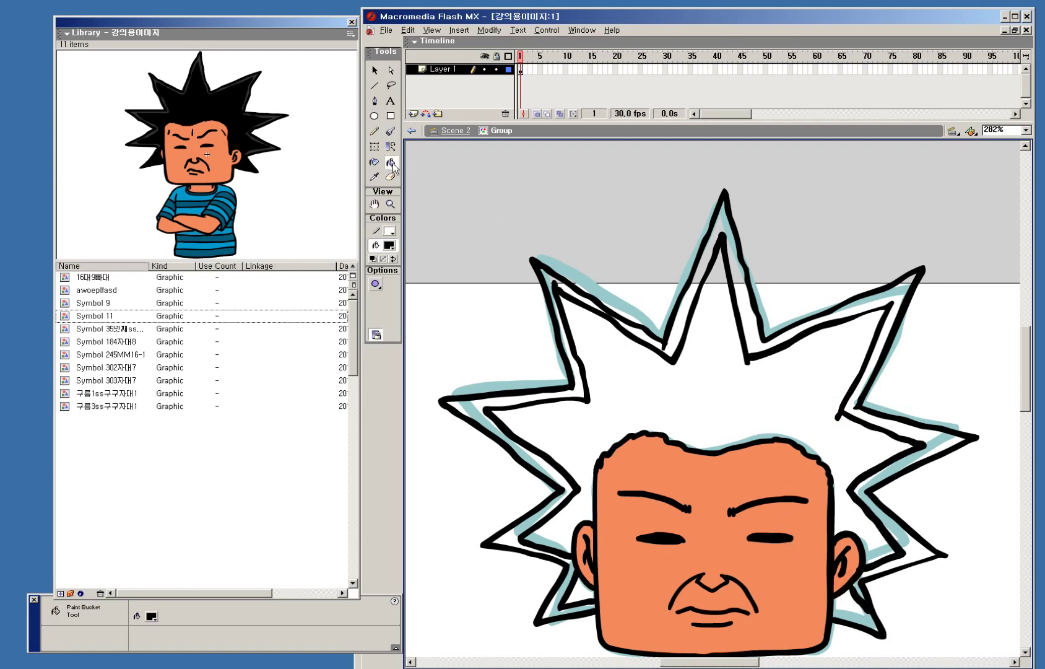
pyautogui.click(734, 397)
pyautogui.keyDown('ctrl'); pyautogui.keyDown('shift'); pyautogui.click(774, 563); pyautogui.keyUp('shift'); pyautogui.keyUp('ctrl')
pyautogui.moveTo(752, 527); pyautogui.dragTo(596, 274)
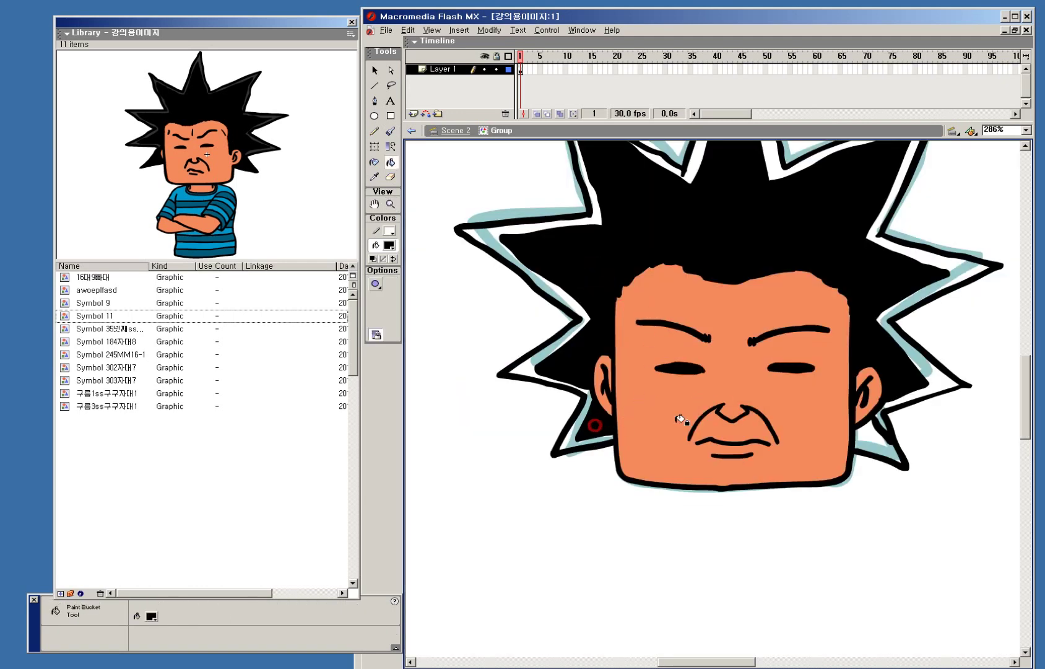
pyautogui.click(874, 444)
# - Fill the band between the inner and outer hair contours with dark grey
pyautogui.keyDown('ctrl'); pyautogui.keyDown('shift'); pyautogui.click(819, 433); pyautogui.keyUp('shift'); pyautogui.keyUp('ctrl')
pyautogui.moveTo(608, 175); pyautogui.dragTo(820, 490)
pyautogui.click(392, 246)
pyautogui.click(376, 275)
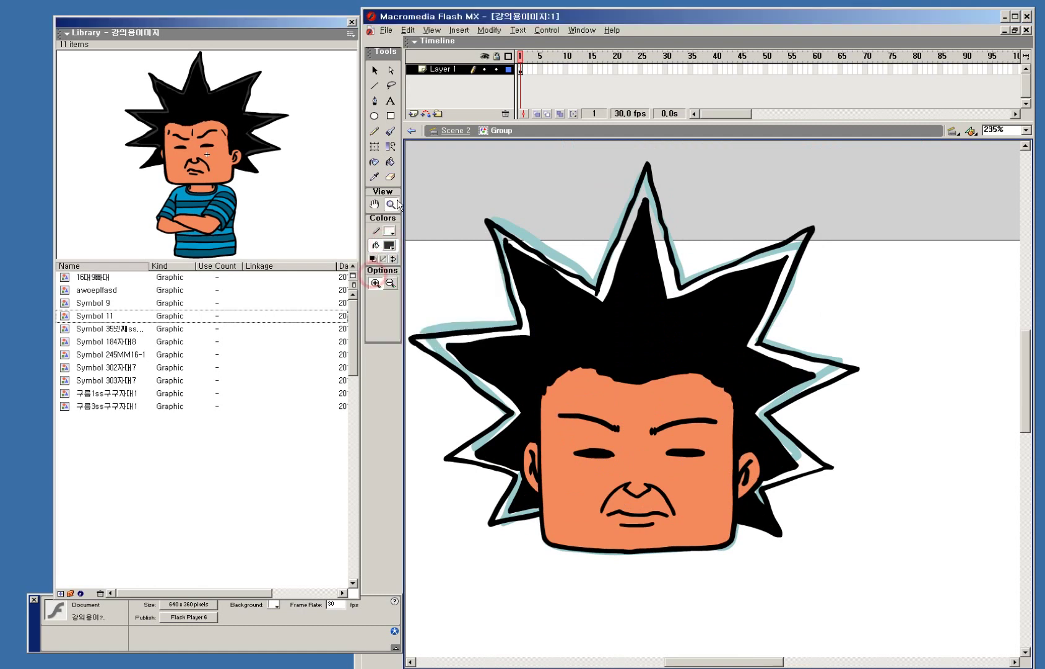
pyautogui.press('k')
pyautogui.click(670, 290)
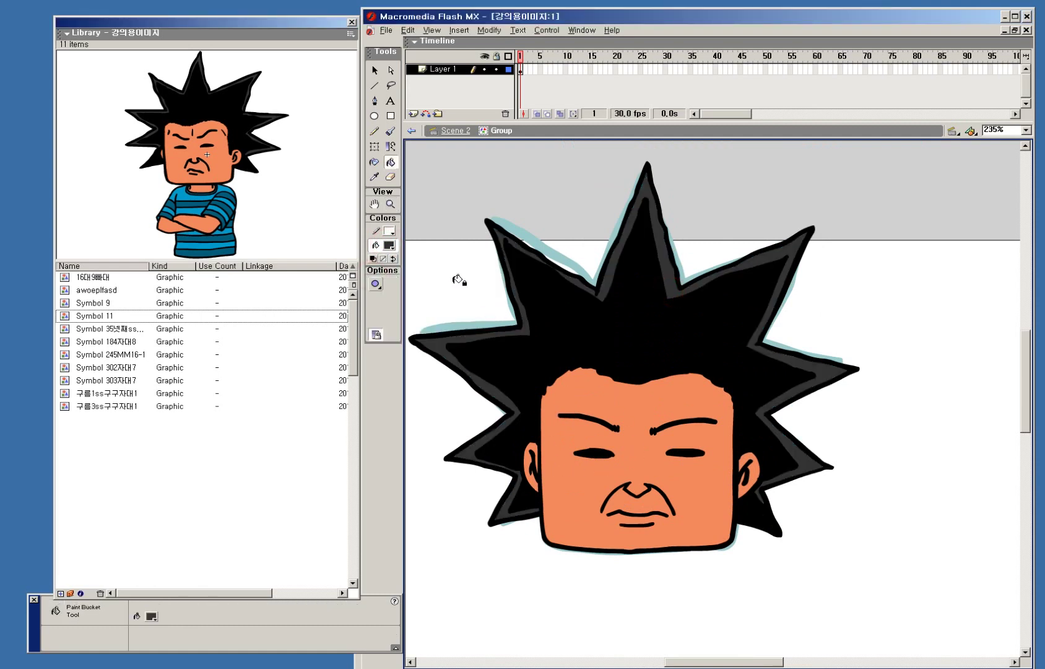
pyautogui.click(375, 285)
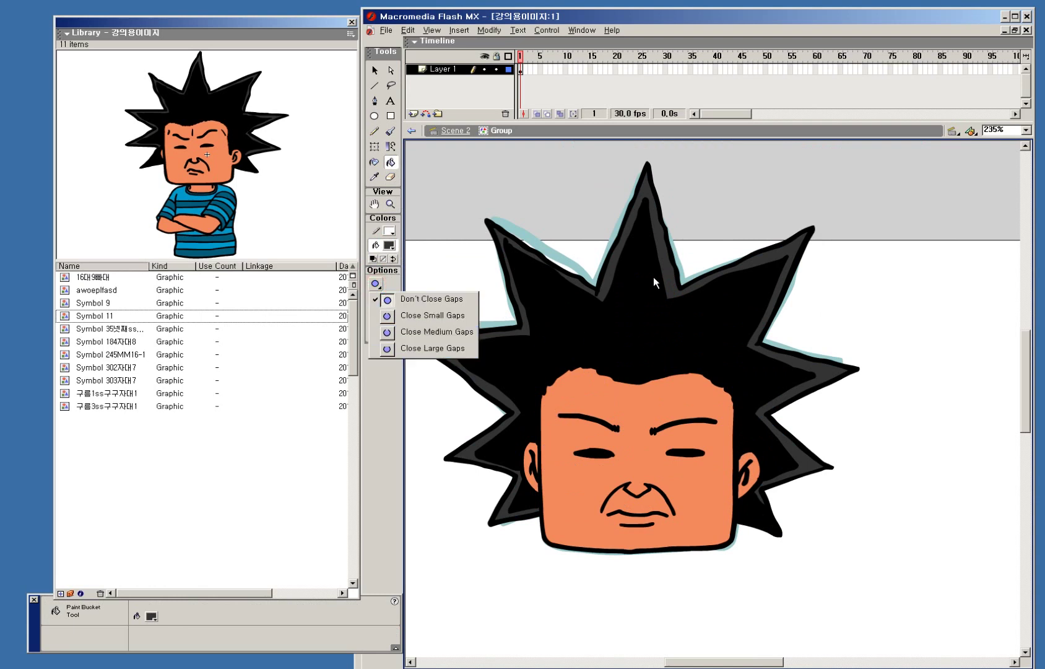
pyautogui.click(693, 19)
# - Examine the finished head drawing up close around the hair, ear and jaw, and as a whole
pyautogui.press('z')
pyautogui.keyDown('alt'); pyautogui.click(756, 403); pyautogui.keyUp('alt')
pyautogui.moveTo(580, 319); pyautogui.dragTo(692, 530)
pyautogui.moveTo(555, 385); pyautogui.dragTo(702, 510)
pyautogui.keyDown('alt'); pyautogui.click(721, 465); pyautogui.keyUp('alt')
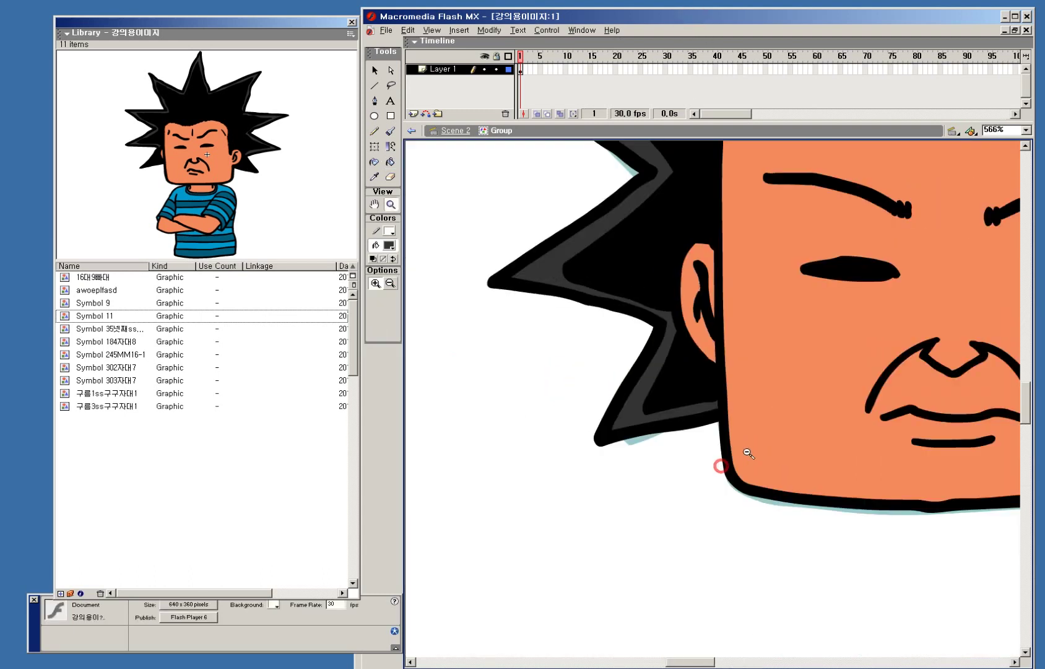
pyautogui.keyDown('alt'); pyautogui.click(748, 452); pyautogui.keyUp('alt')
pyautogui.keyDown('alt'); pyautogui.click(785, 422); pyautogui.keyUp('alt')
pyautogui.moveTo(775, 271); pyautogui.dragTo(840, 431)
pyautogui.keyDown('alt'); pyautogui.click(737, 384); pyautogui.keyUp('alt')
pyautogui.keyDown('alt'); pyautogui.click(732, 407); pyautogui.keyUp('alt')
pyautogui.keyDown('alt'); pyautogui.click(725, 412); pyautogui.keyUp('alt')
pyautogui.moveTo(571, 278); pyautogui.dragTo(779, 465)
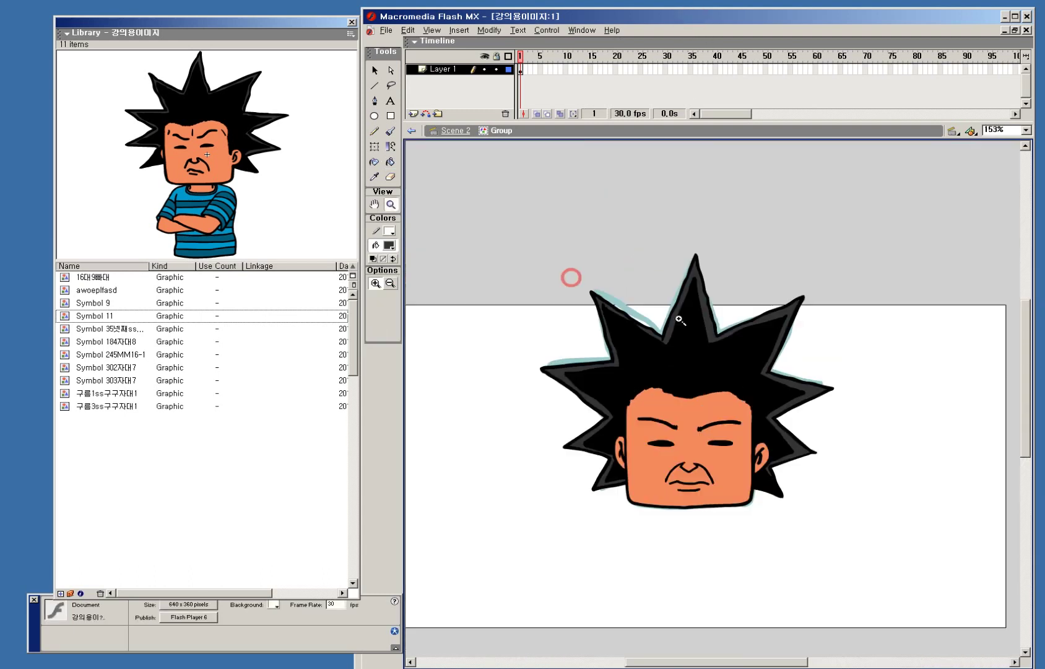
# - Return to Scene 2 and delete the teal head sketch behind the finished drawing
pyautogui.click(455, 132)
pyautogui.press('v')
pyautogui.moveTo(697, 353)
pyautogui.mouseDown()
pyautogui.moveTo(656, 297)
pyautogui.moveTo(827, 563)
pyautogui.mouseUp()
pyautogui.press('Delete')
# - Choose a blue fill and start an empty group for the body from a temporary brush mark below the head
pyautogui.press('z')
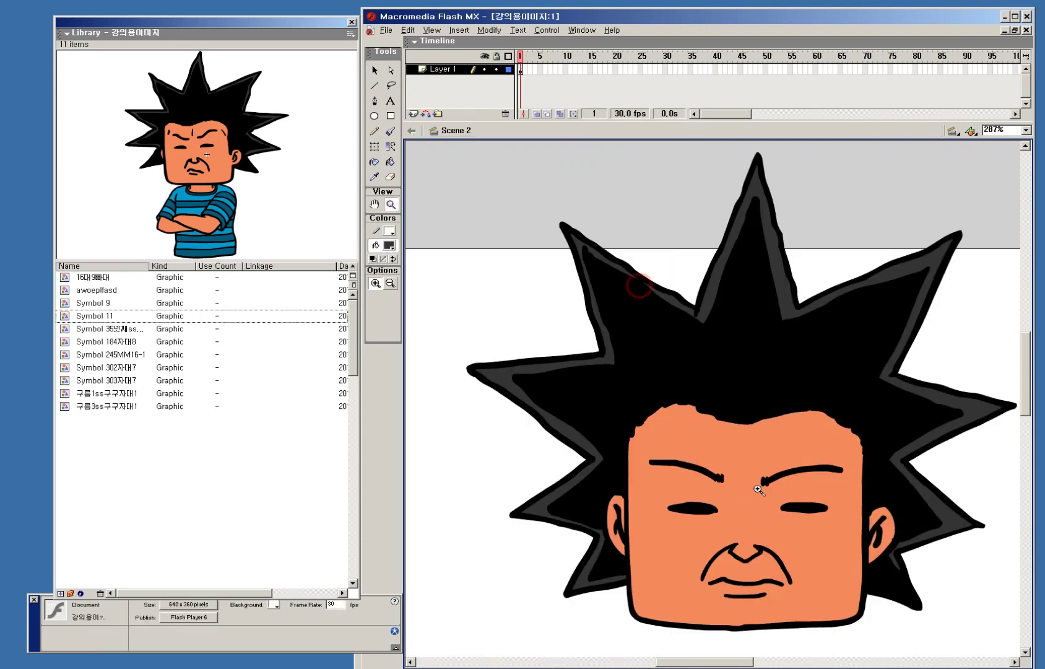
pyautogui.keyDown('alt'); pyautogui.click(741, 493); pyautogui.keyUp('alt')
pyautogui.click(493, 226)
pyautogui.click(387, 247)
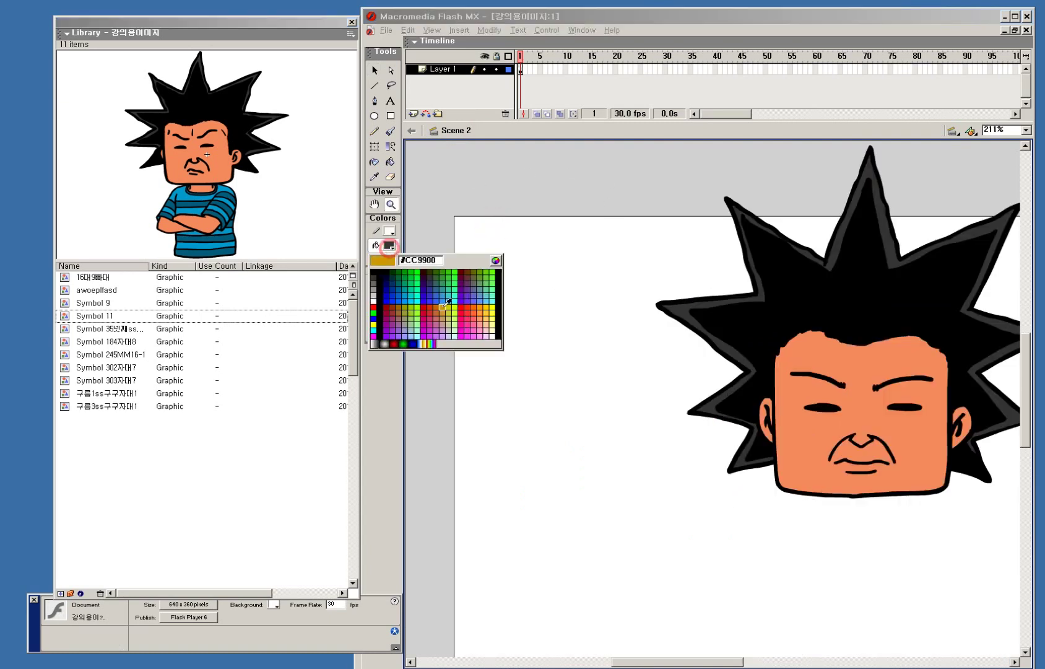
pyautogui.click(409, 288)
pyautogui.press('b')
pyautogui.press('z')
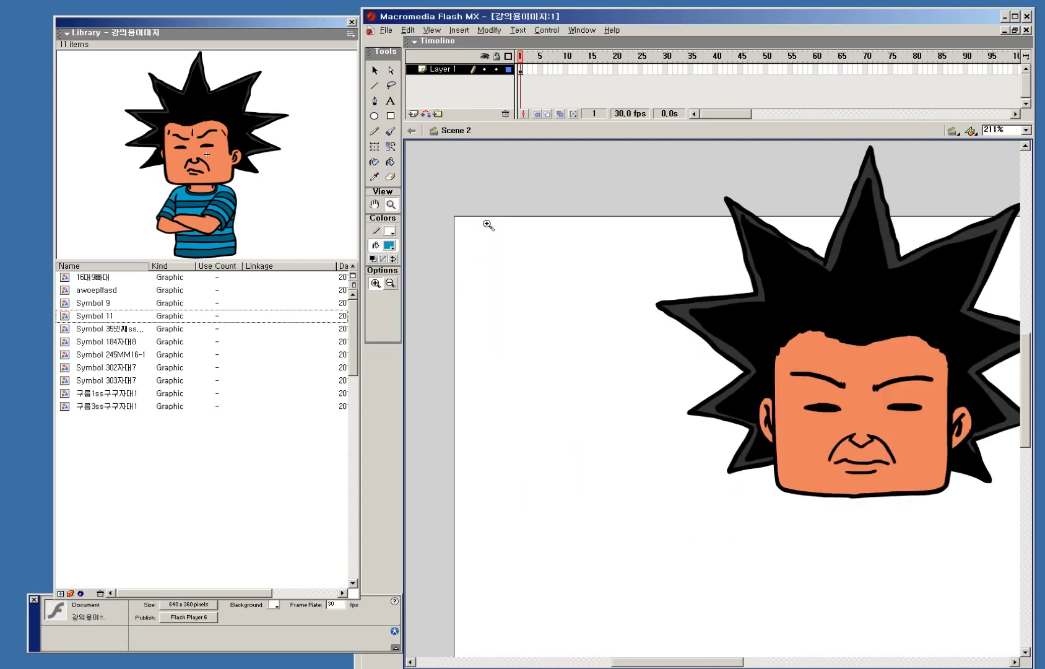
pyautogui.click(487, 226)
pyautogui.keyDown('alt'); pyautogui.click(808, 483); pyautogui.keyUp('alt')
pyautogui.moveTo(718, 294); pyautogui.dragTo(785, 524)
pyautogui.press('b')
pyautogui.moveTo(652, 376)
pyautogui.mouseDown()
pyautogui.moveTo(677, 376)
pyautogui.moveTo(672, 366)
pyautogui.mouseUp()
pyautogui.press('v')
pyautogui.click(672, 388)
pyautogui.hotkey('ctrl', 'g')
pyautogui.doubleClick(670, 387)
pyautogui.press('Delete')
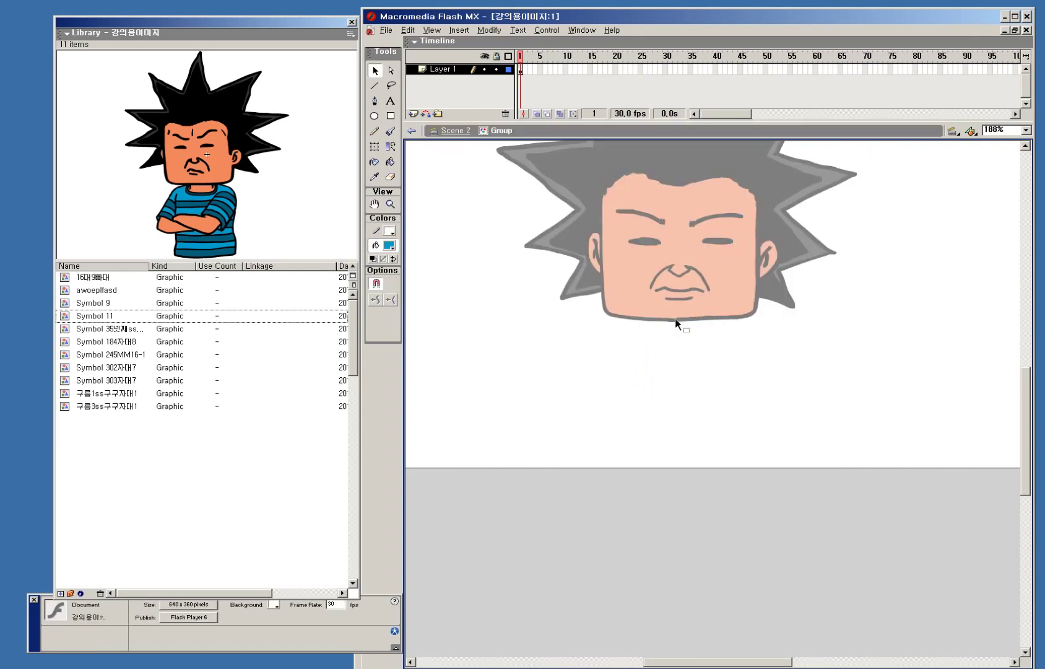
# - Sketch the neck and the curved shirt collar in blue under the chin
pyautogui.press('z')
pyautogui.moveTo(616, 215); pyautogui.dragTo(758, 533)
pyautogui.press('b')
pyautogui.click(652, 292)
pyautogui.moveTo(662, 287); pyautogui.dragTo(737, 286)
pyautogui.moveTo(660, 318)
pyautogui.mouseDown()
pyautogui.moveTo(676, 345)
pyautogui.moveTo(751, 312)
pyautogui.mouseUp()
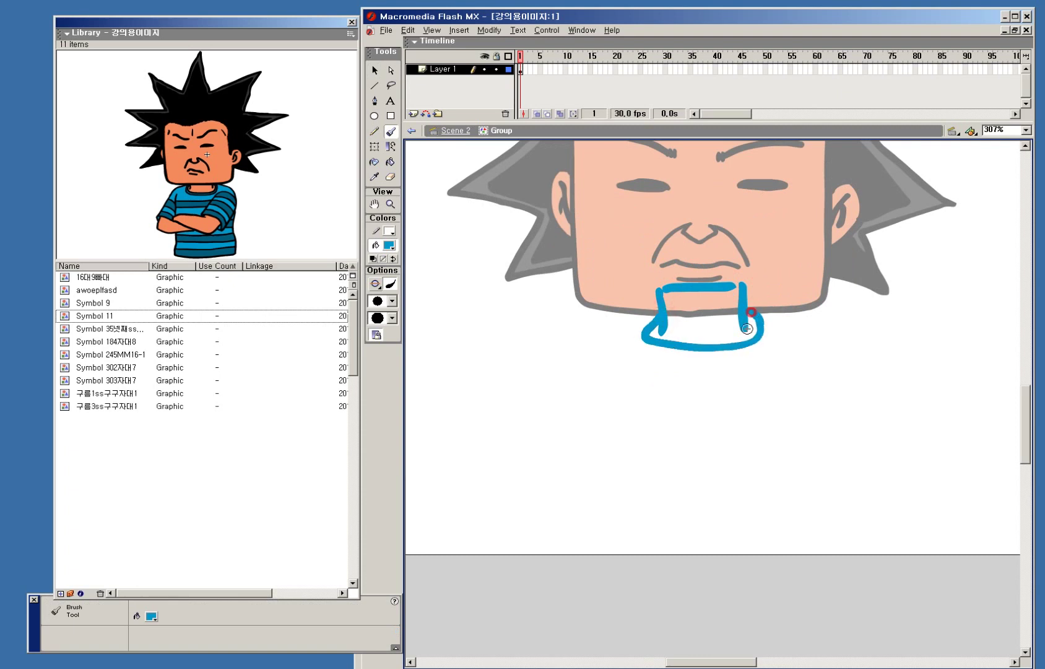
# - Sketch both sloping shoulders from the collar and the short armpit creases in blue
pyautogui.moveTo(655, 313)
pyautogui.mouseDown()
pyautogui.moveTo(542, 361)
pyautogui.moveTo(514, 396)
pyautogui.moveTo(564, 373)
pyautogui.moveTo(555, 407)
pyautogui.mouseUp()
pyautogui.hotkey('ctrl', 'z')
pyautogui.moveTo(761, 305)
pyautogui.mouseDown()
pyautogui.moveTo(811, 334)
pyautogui.moveTo(861, 409)
pyautogui.mouseUp()
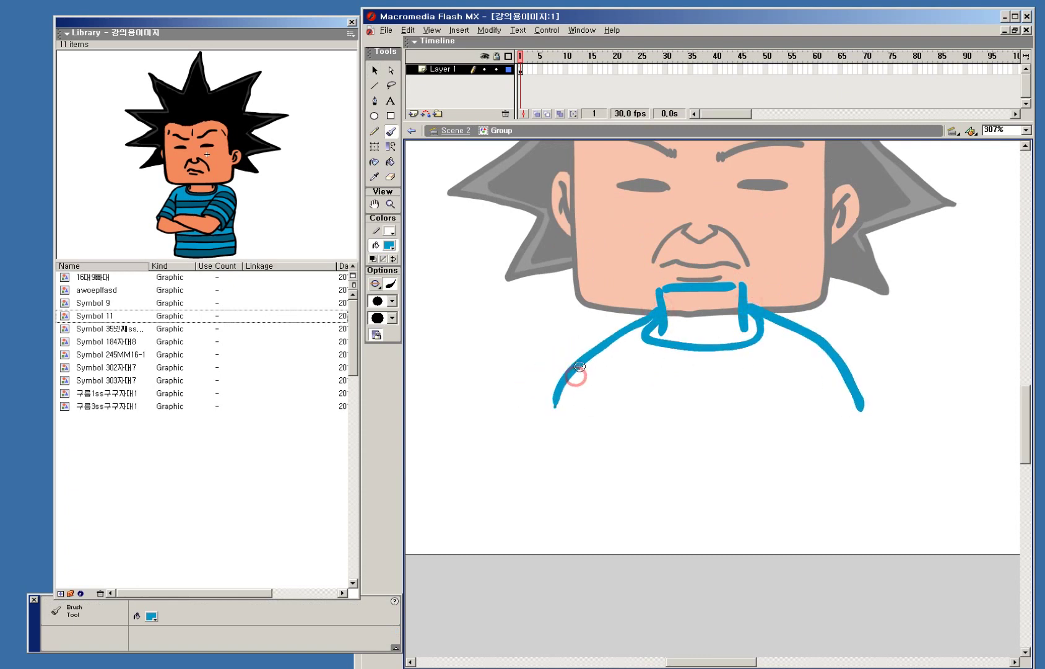
pyautogui.moveTo(834, 363); pyautogui.dragTo(815, 394)
pyautogui.hotkey('ctrl', 'z')
# - Sketch both sides of the torso and both short sleeves with their hems in blue
pyautogui.moveTo(590, 408); pyautogui.dragTo(607, 563)
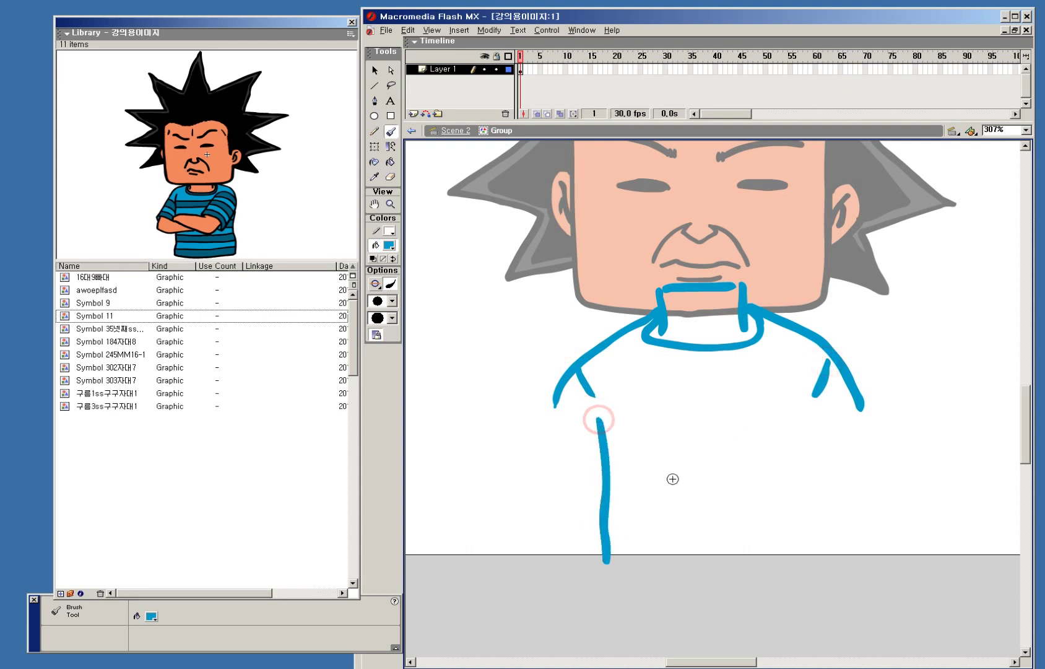
pyautogui.moveTo(817, 424); pyautogui.dragTo(817, 568)
pyautogui.moveTo(566, 375)
pyautogui.mouseDown()
pyautogui.moveTo(546, 477)
pyautogui.moveTo(598, 499)
pyautogui.mouseUp()
pyautogui.moveTo(861, 390)
pyautogui.mouseDown()
pyautogui.moveTo(874, 488)
pyautogui.moveTo(812, 499)
pyautogui.mouseUp()
pyautogui.moveTo(555, 453); pyautogui.dragTo(596, 455)
pyautogui.moveTo(559, 422); pyautogui.dragTo(750, 430)
pyautogui.hotkey('ctrl', 'z')
pyautogui.hotkey('ctrl', 'z')
pyautogui.hotkey('ctrl', 'z')
# - Sketch horizontal stripes across the chest and torso, with a curved line at the shirt's lower edge
pyautogui.moveTo(612, 422); pyautogui.dragTo(821, 423)
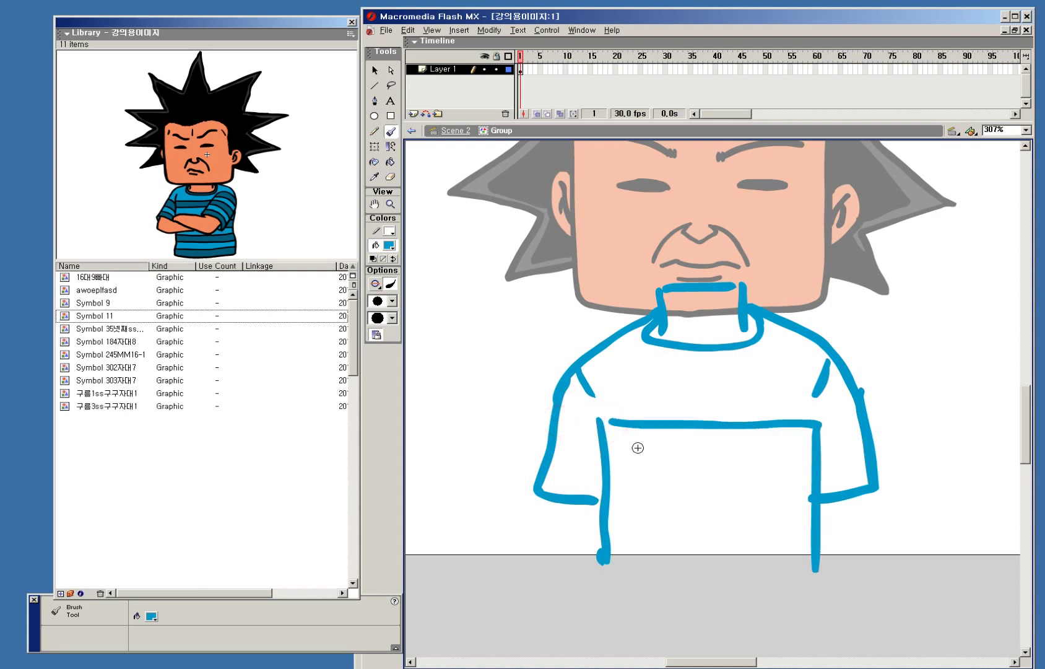
pyautogui.moveTo(610, 455); pyautogui.dragTo(822, 452)
pyautogui.moveTo(604, 496); pyautogui.dragTo(811, 496)
pyautogui.moveTo(603, 539); pyautogui.dragTo(808, 537)
pyautogui.moveTo(633, 573); pyautogui.dragTo(784, 557)
pyautogui.moveTo(582, 370); pyautogui.dragTo(802, 370)
# - Sketch stripes on both sleeves and a forearm line below each one, and return to Scene 2
pyautogui.moveTo(562, 409)
pyautogui.mouseDown()
pyautogui.moveTo(604, 440)
pyautogui.moveTo(602, 468)
pyautogui.mouseUp()
pyautogui.moveTo(600, 482); pyautogui.dragTo(537, 474)
pyautogui.moveTo(849, 397)
pyautogui.mouseDown()
pyautogui.moveTo(823, 422)
pyautogui.moveTo(822, 483)
pyautogui.mouseUp()
pyautogui.moveTo(857, 497); pyautogui.dragTo(861, 575)
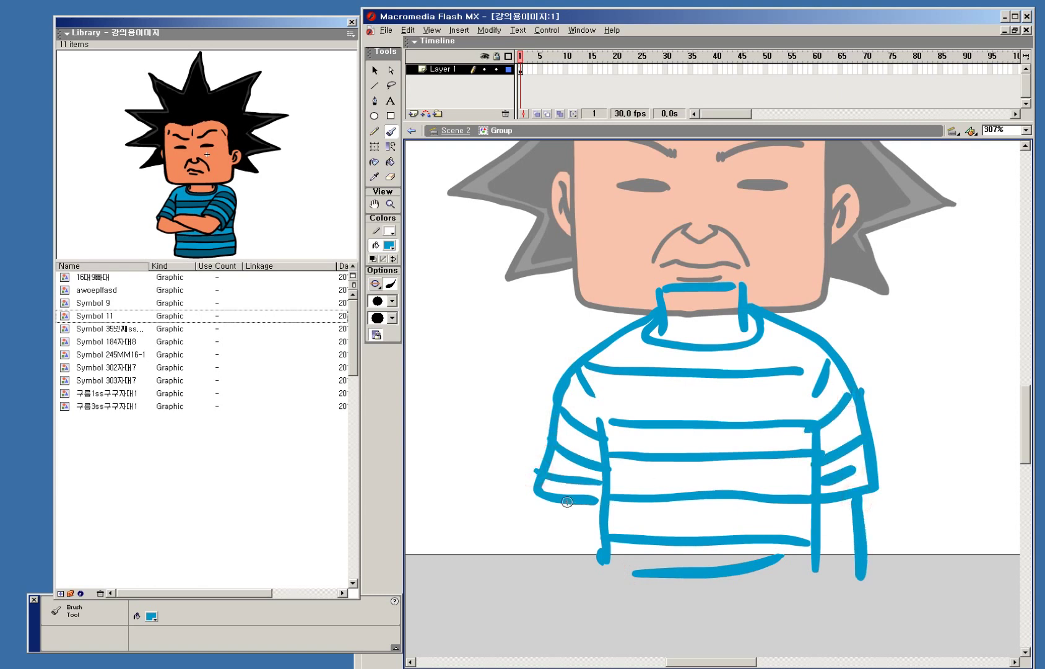
pyautogui.moveTo(560, 500); pyautogui.dragTo(558, 559)
pyautogui.press('z')
pyautogui.keyDown('alt'); pyautogui.click(720, 530); pyautogui.keyUp('alt')
pyautogui.keyDown('alt'); pyautogui.click(744, 516); pyautogui.keyUp('alt')
pyautogui.moveTo(611, 219); pyautogui.dragTo(800, 462)
pyautogui.click(456, 131)
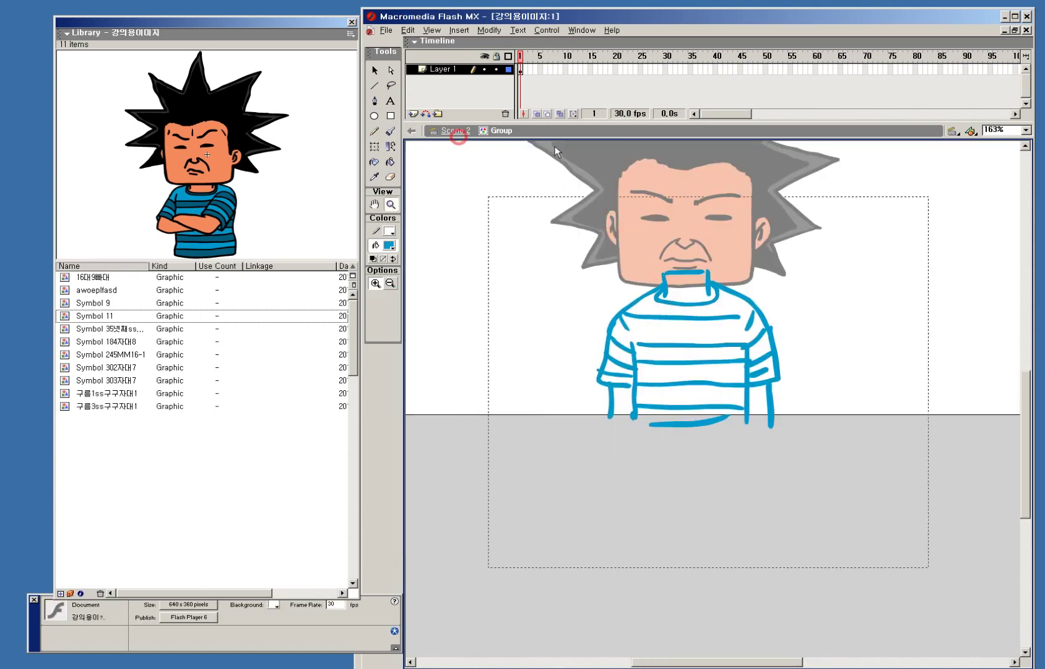
pyautogui.press('v')
pyautogui.click(771, 336)
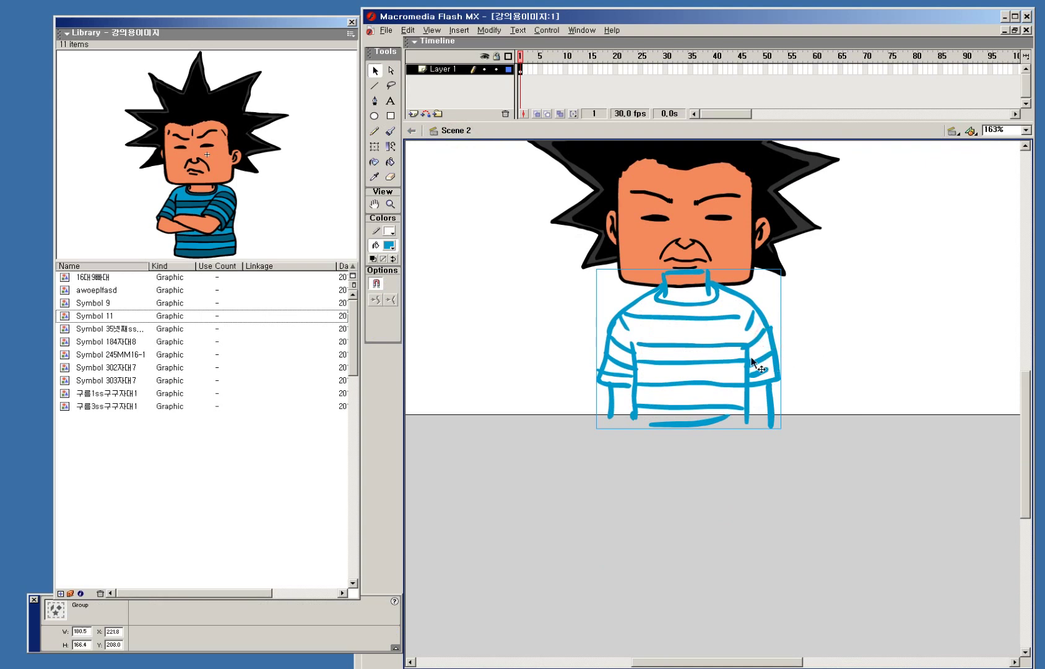
pyautogui.press('b')
pyautogui.moveTo(557, 340)
pyautogui.mouseDown()
pyautogui.moveTo(641, 349)
pyautogui.moveTo(556, 344)
pyautogui.mouseUp()
pyautogui.press('v')
pyautogui.click(561, 337)
pyautogui.hotkey('ctrl', 'g')
pyautogui.press('Delete')
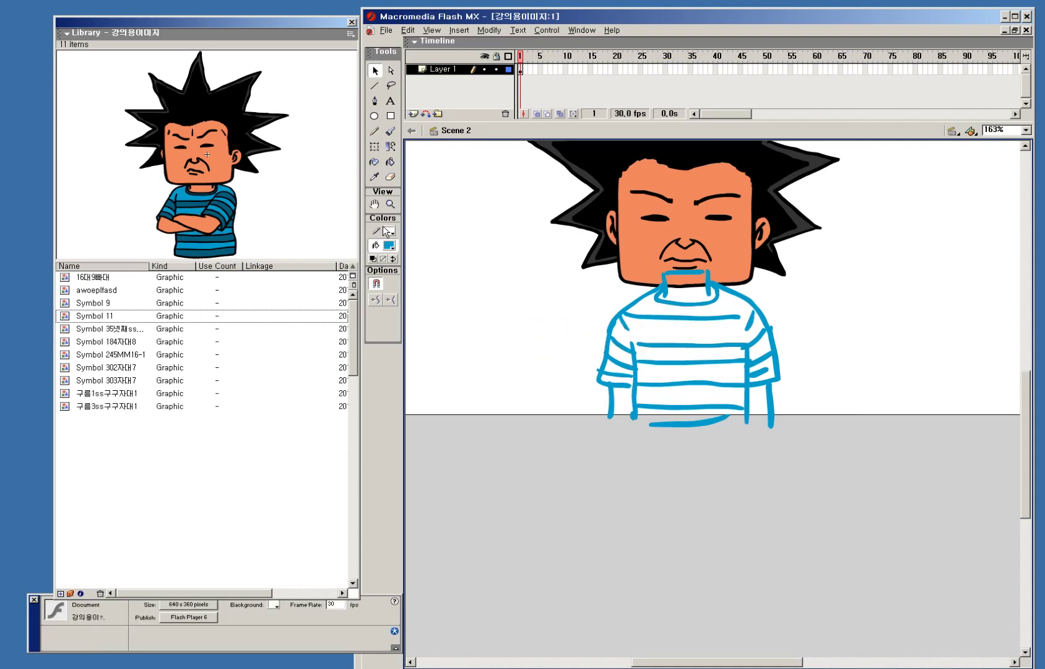
# - Choose a red-orange fill and start an empty group over the body sketch from a temporary brush dot
pyautogui.click(389, 245)
pyautogui.click(467, 308)
pyautogui.press('b')
pyautogui.moveTo(561, 335); pyautogui.dragTo(550, 328)
pyautogui.press('v')
pyautogui.click(569, 340)
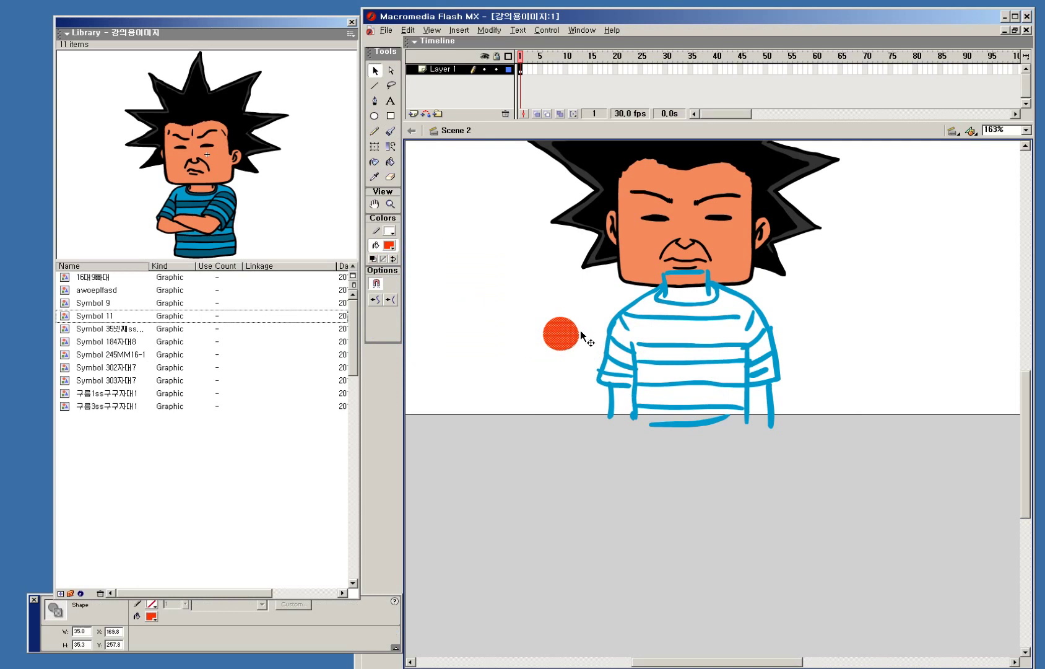
pyautogui.hotkey('ctrl', 'g')
pyautogui.moveTo(566, 341); pyautogui.dragTo(628, 341)
pyautogui.doubleClick(615, 339)
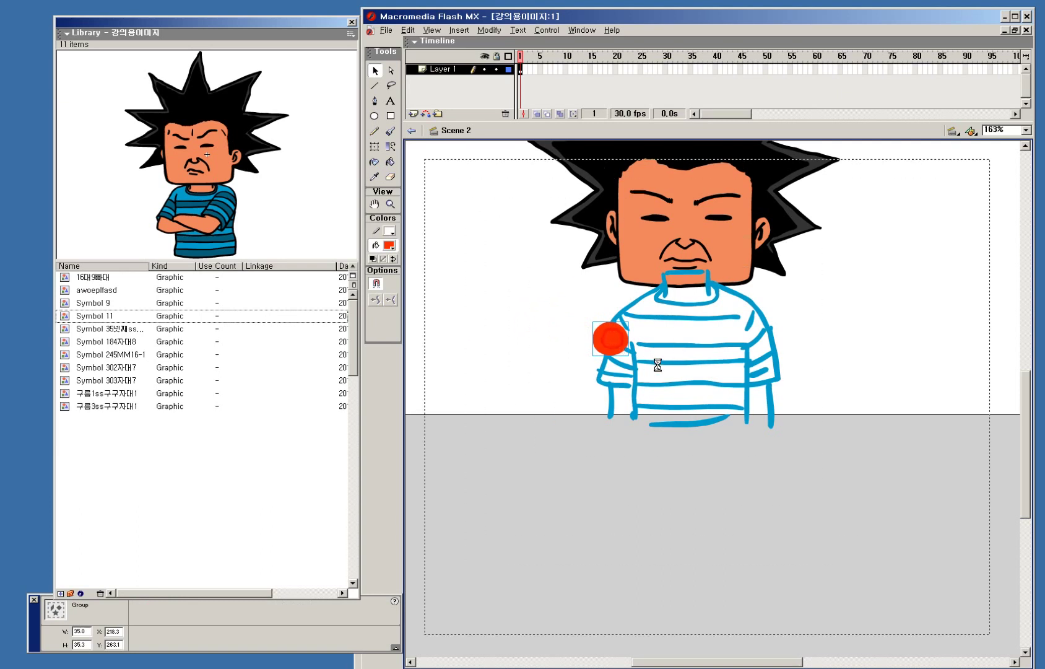
pyautogui.press('Delete')
pyautogui.press('z')
pyautogui.click(636, 300)
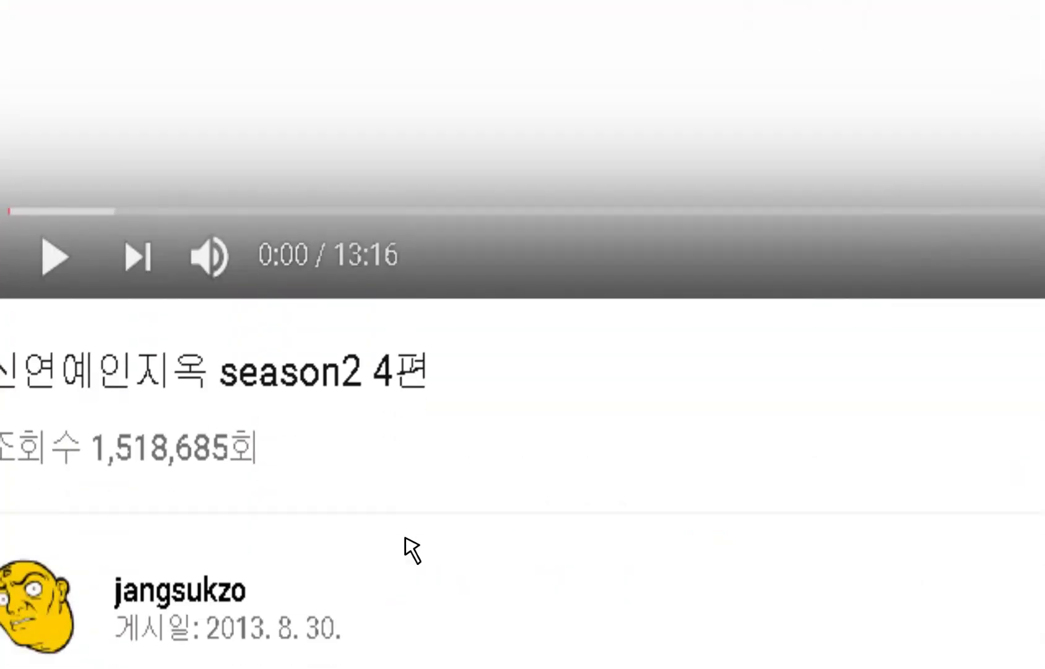
pyautogui.scroll(-3, 406, 545)
pyautogui.click(406, 536)
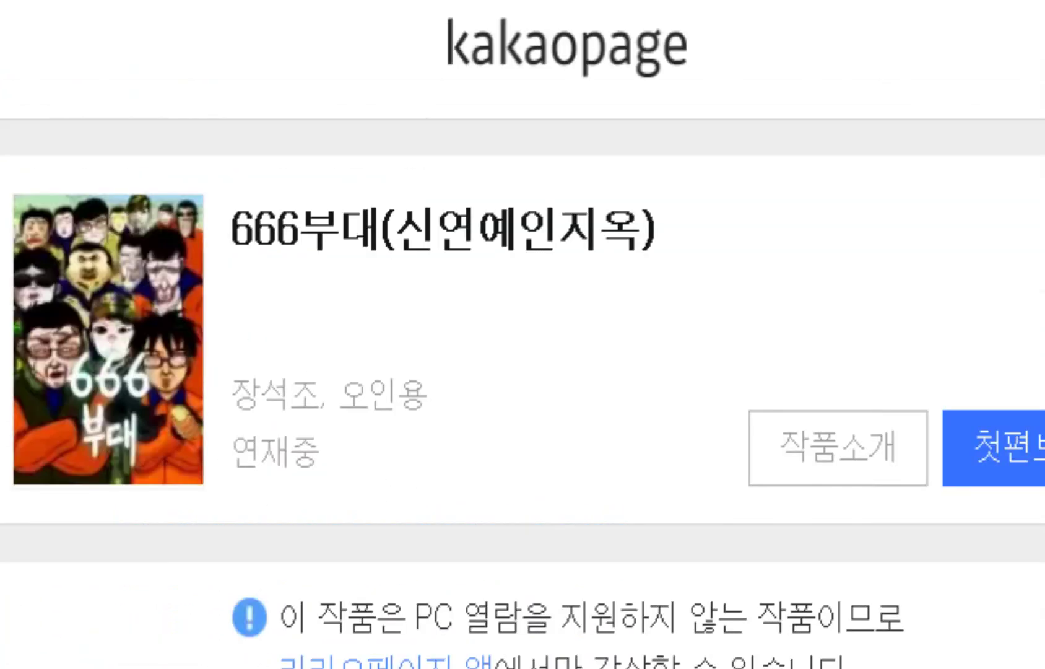